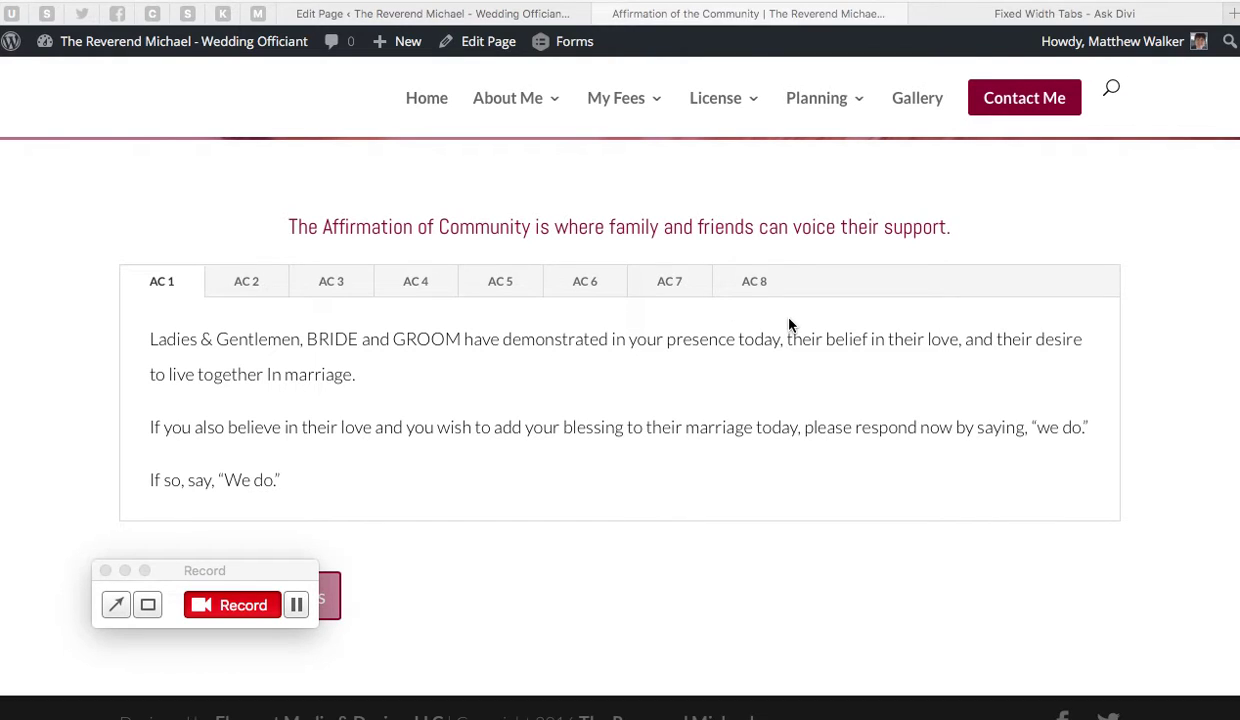
- Preview the AC 2, AC 3 and AC 4 passages on the live Affirmation of the Community page
left_click(240, 283)
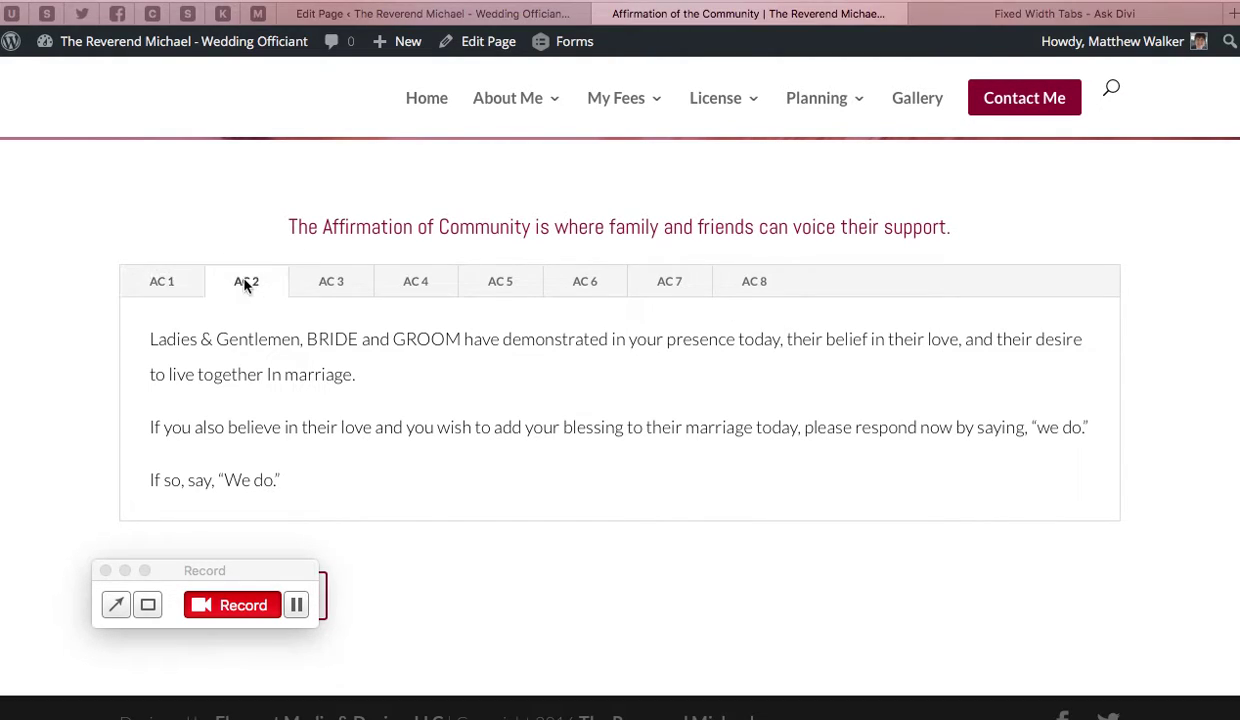
left_click(336, 289)
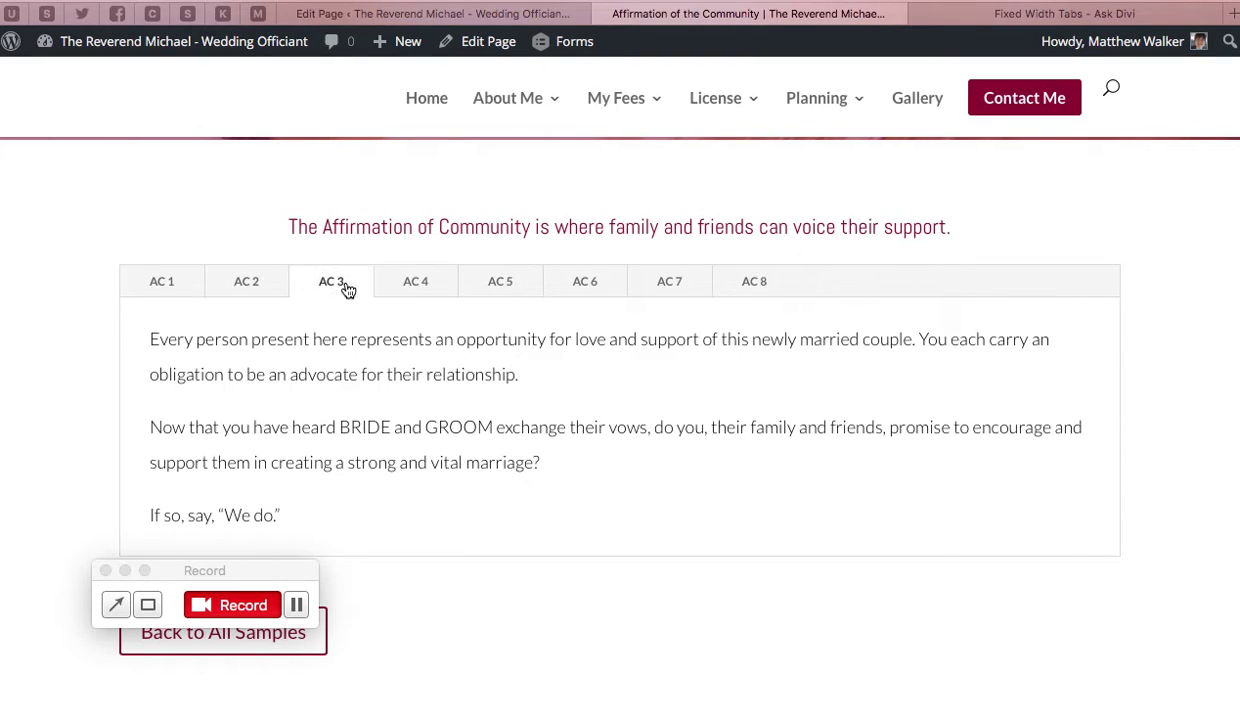
left_click(419, 286)
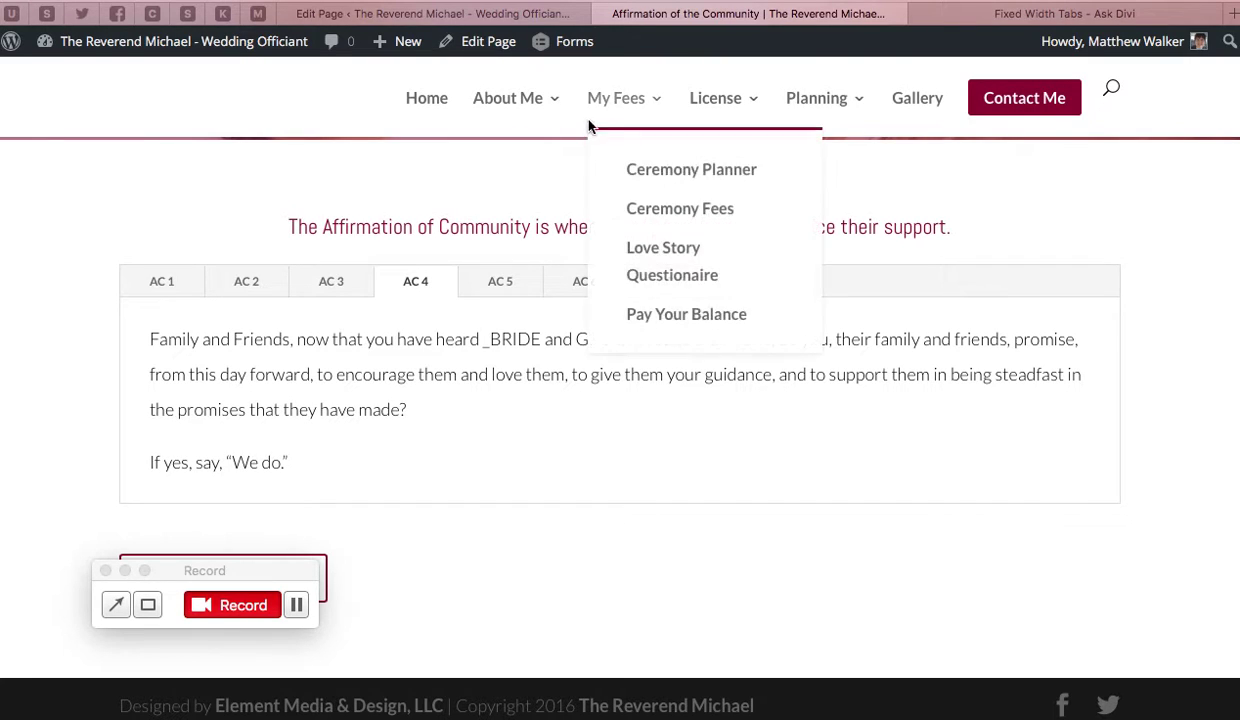
- Open the 1-10 tabs module settings in the page's Divi Builder editor
left_click(543, 16)
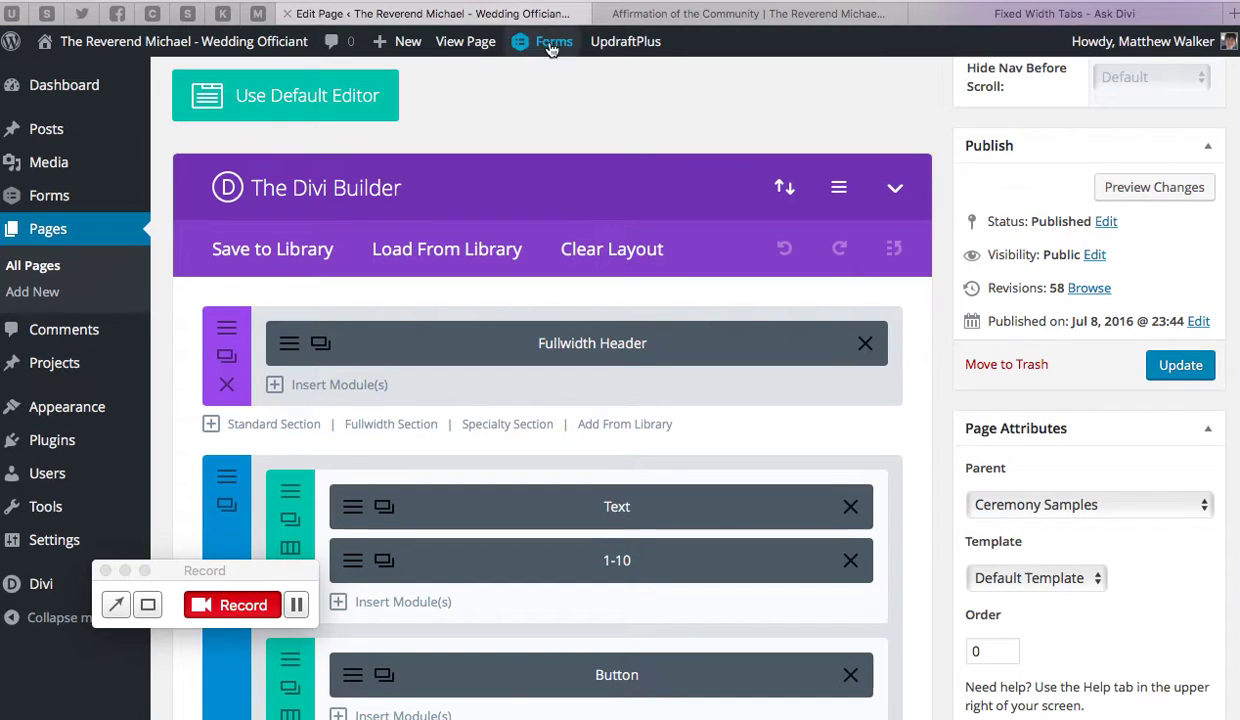
scroll(588, 148, "down", 3)
scroll(588, 148, "down", 5)
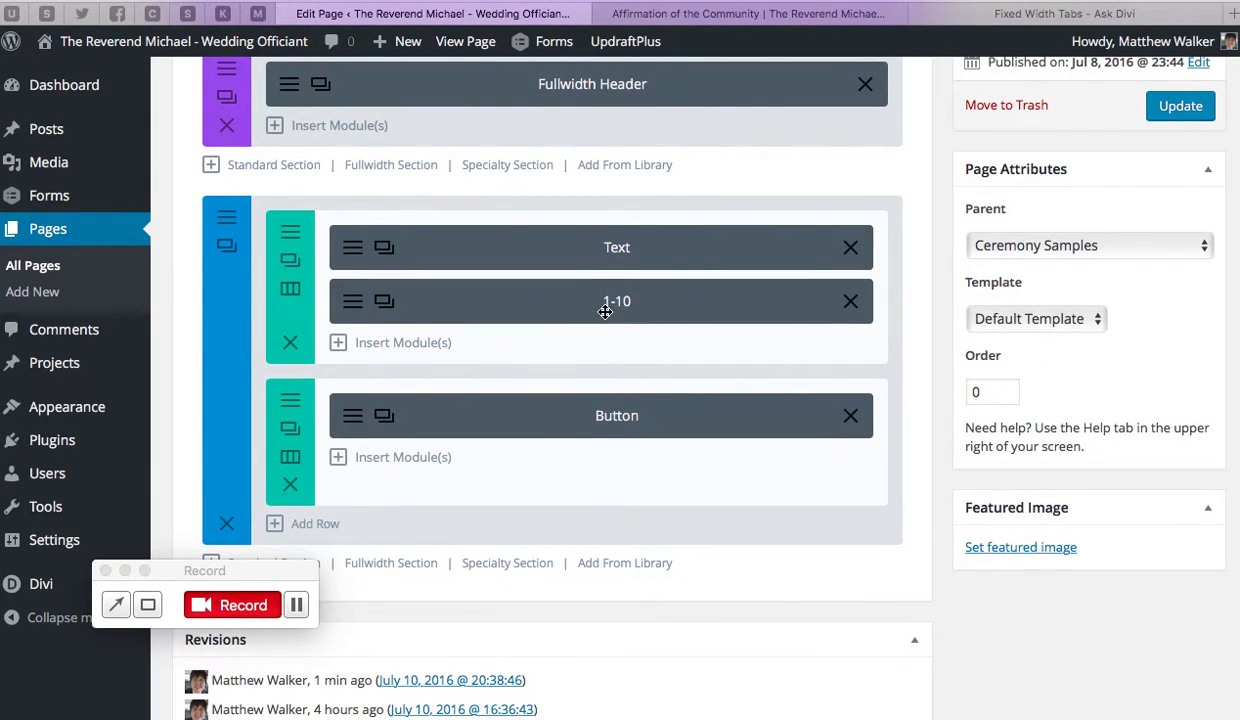
left_click(355, 302)
scroll(476, 313, "down", 3)
scroll(476, 313, "up", 3)
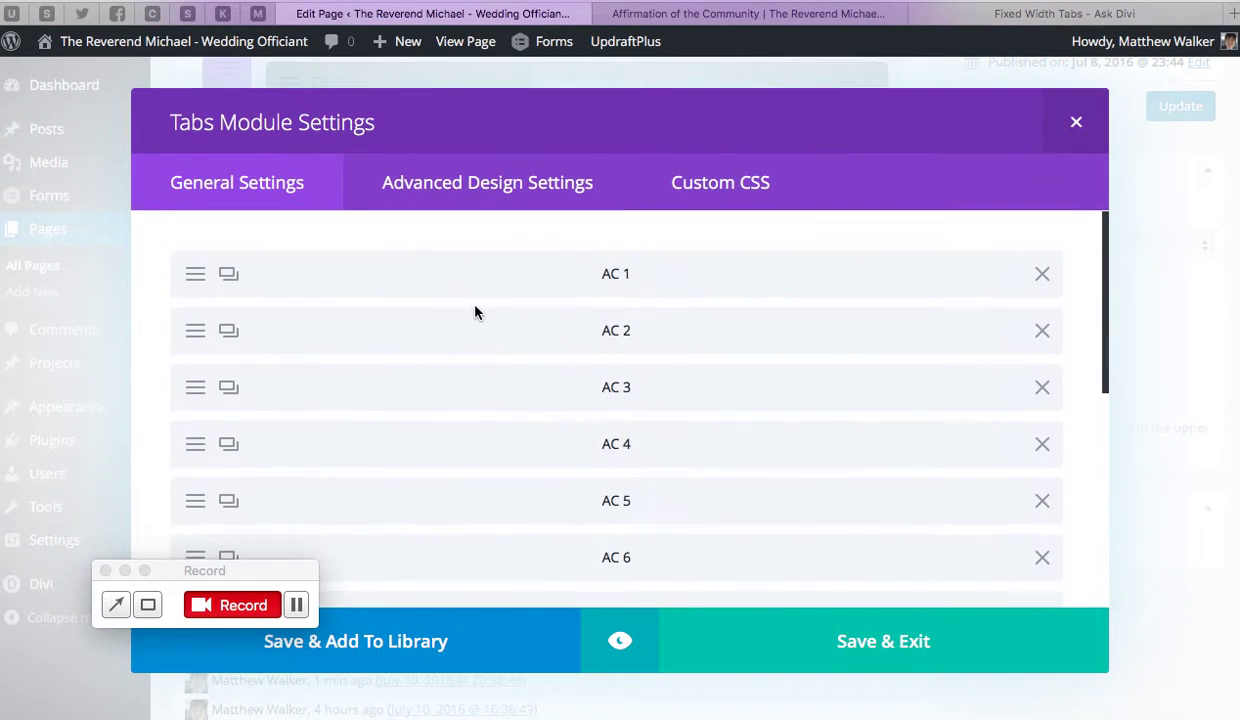
scroll(476, 310, "down", 3)
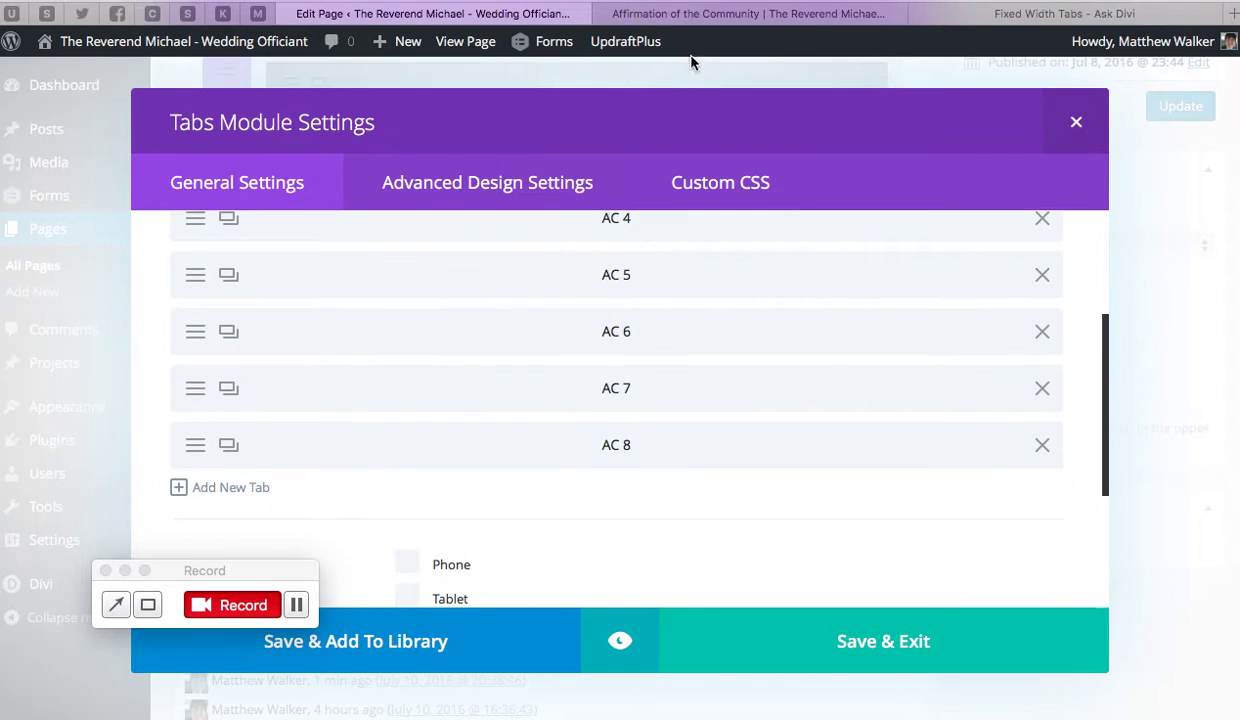
- Compare against the live page's tabs, then close the 1-10 module settings with Save & Exit
left_click(703, 14)
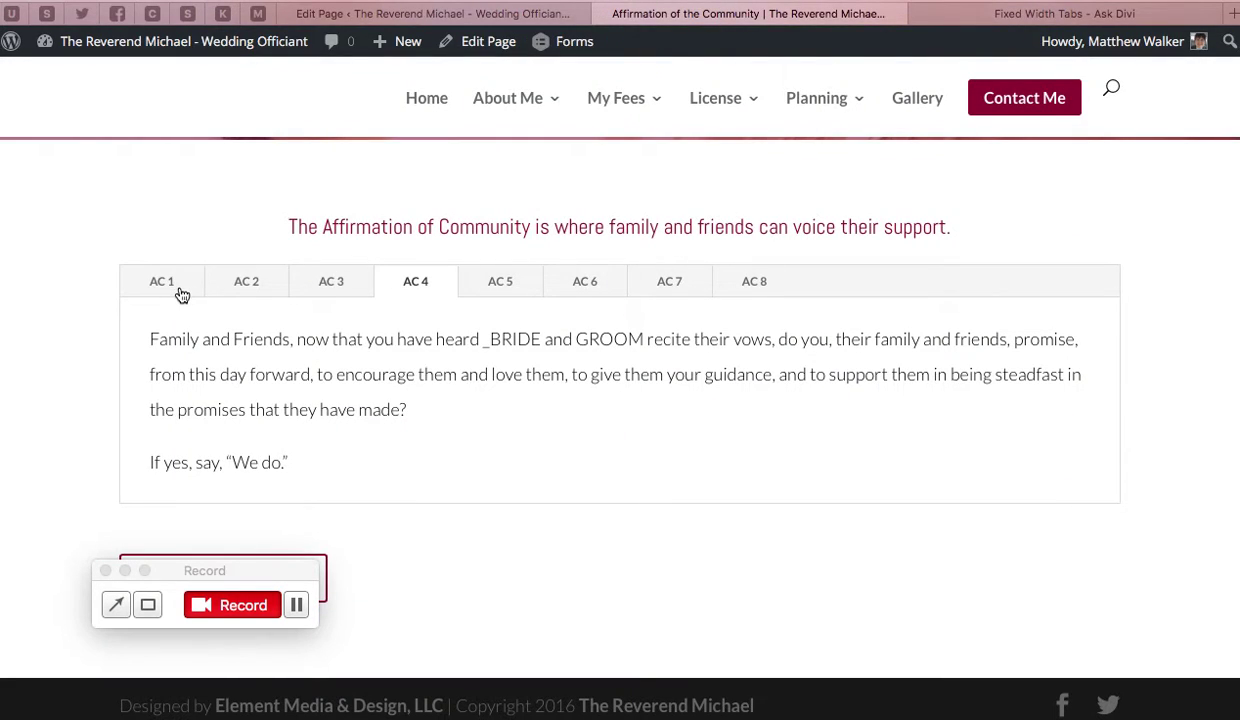
left_click(505, 14)
scroll(585, 312, "up", 4)
left_click(805, 637)
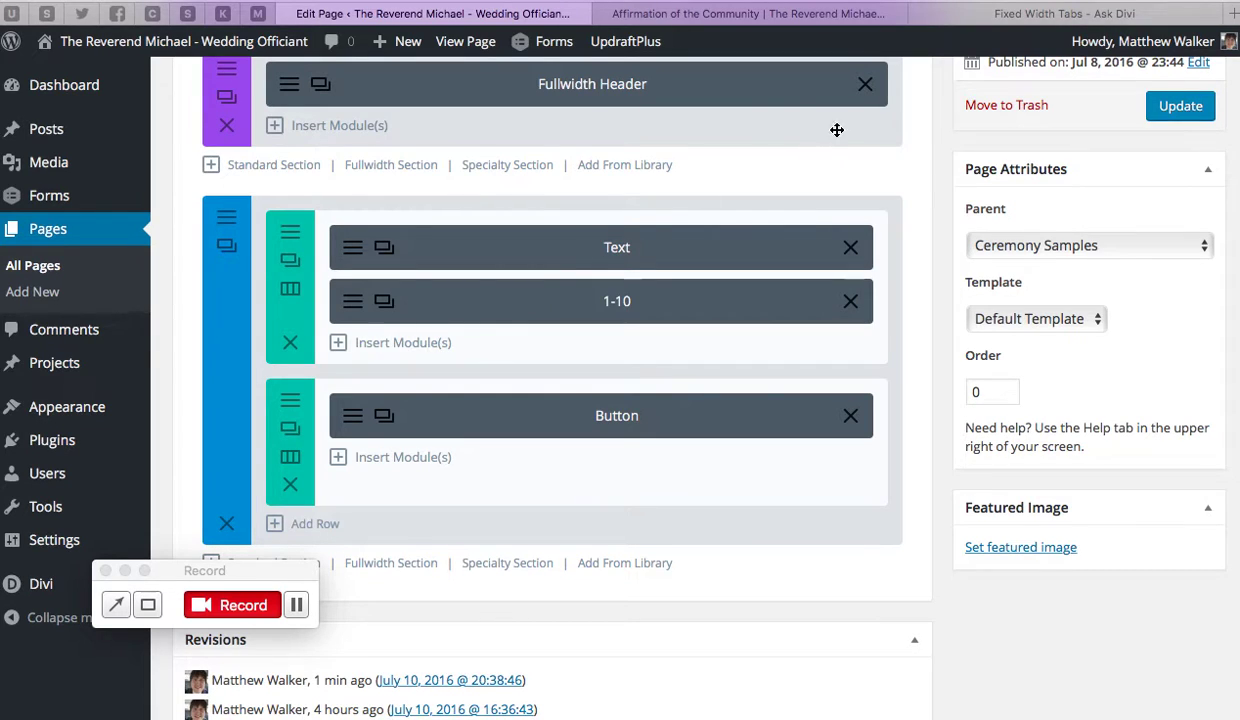
- Copy the complete tab-spacing JavaScript snippet from the Ask Divi answer
left_click(985, 18)
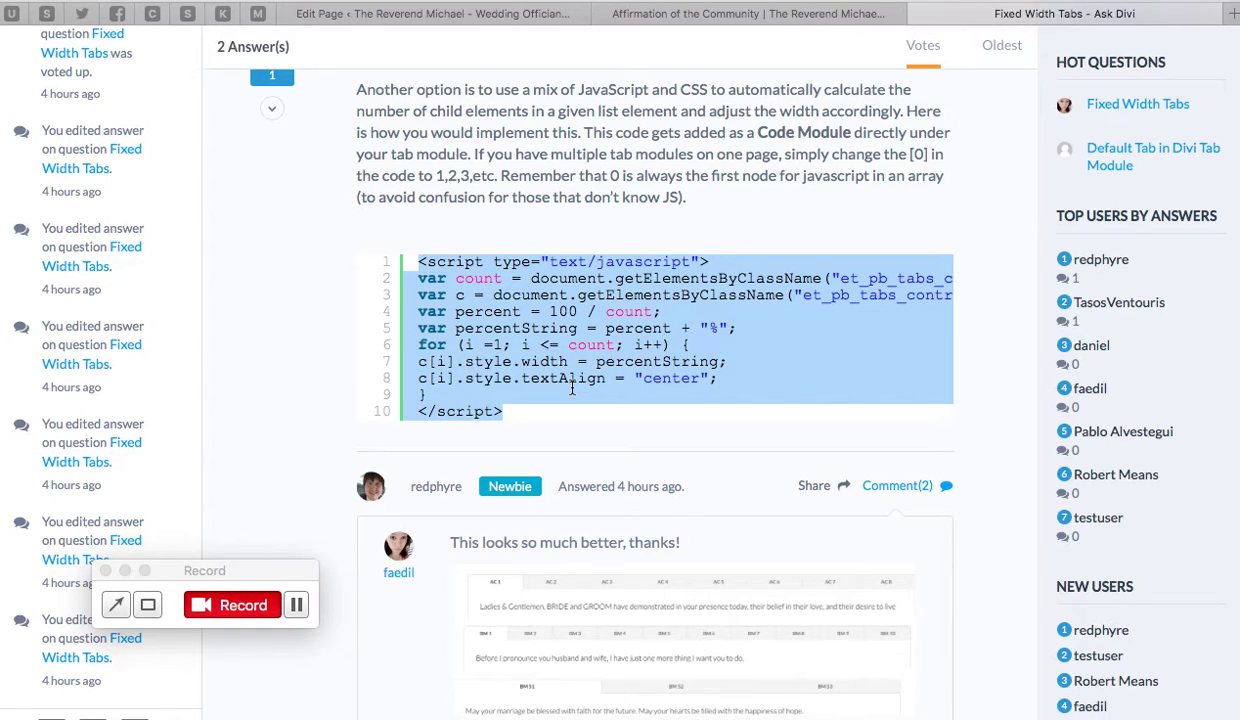
left_click(570, 386)
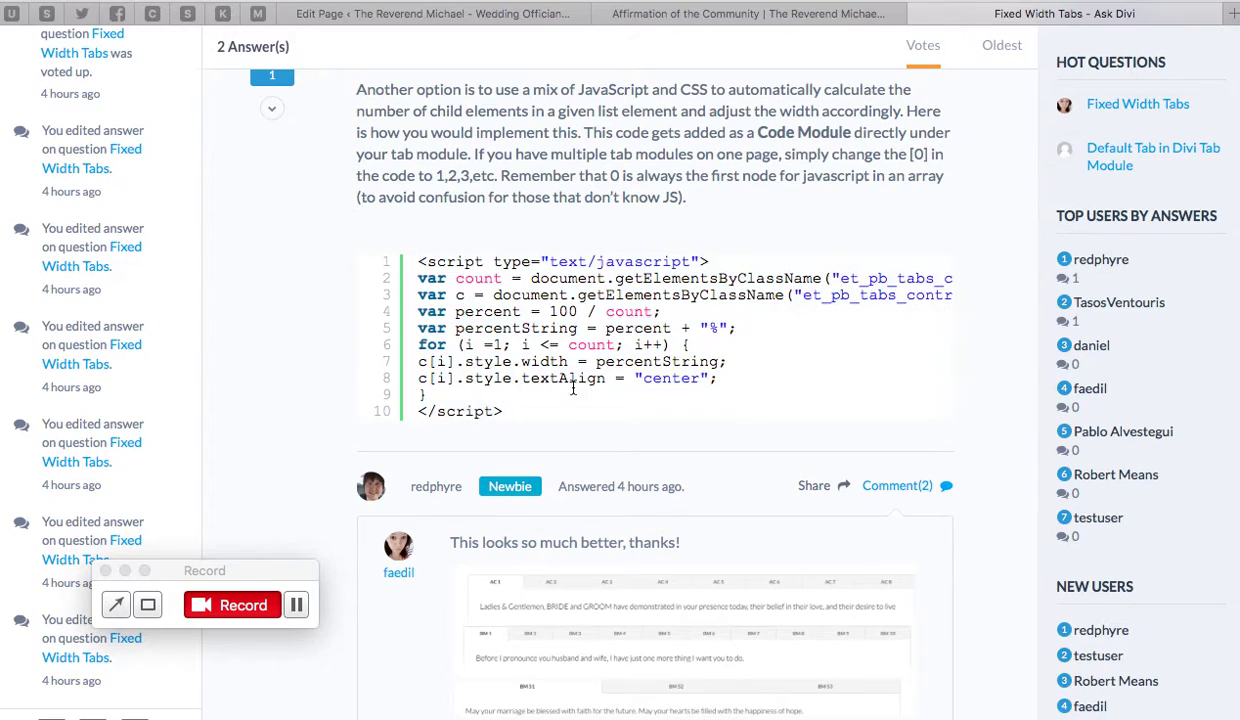
left_click(516, 413)
left_click_drag(516, 413, 415, 260)
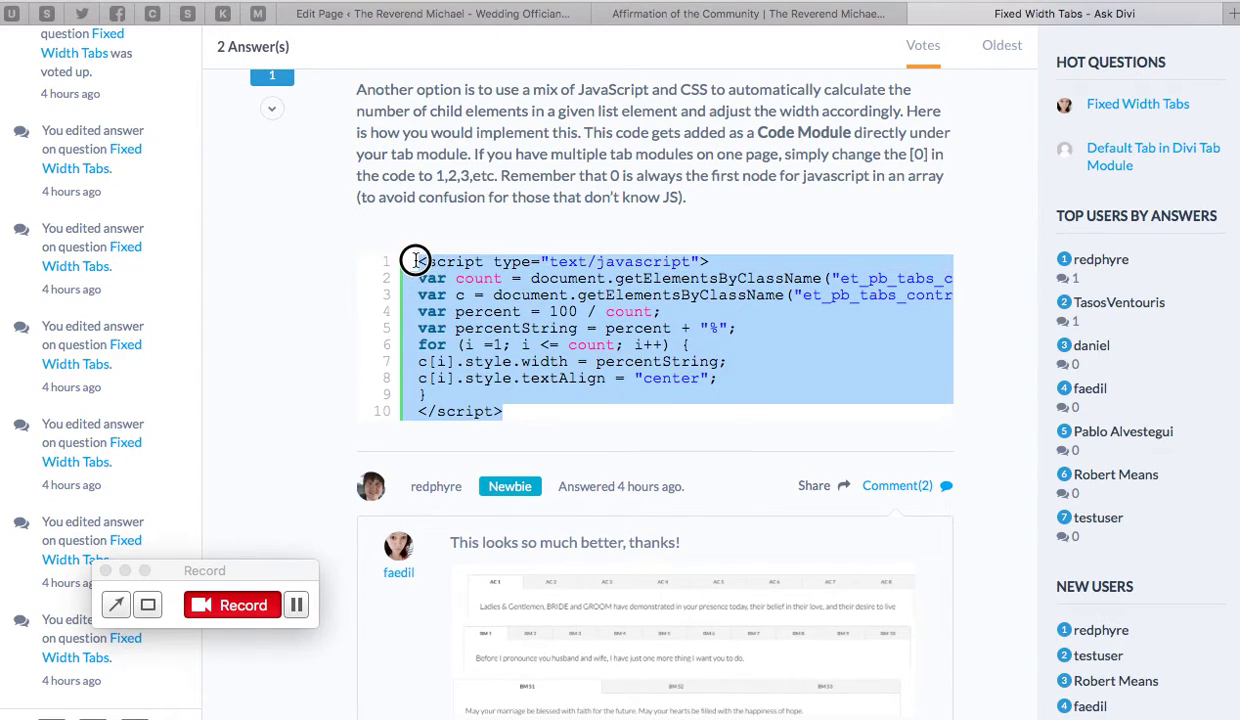
left_click(503, 20)
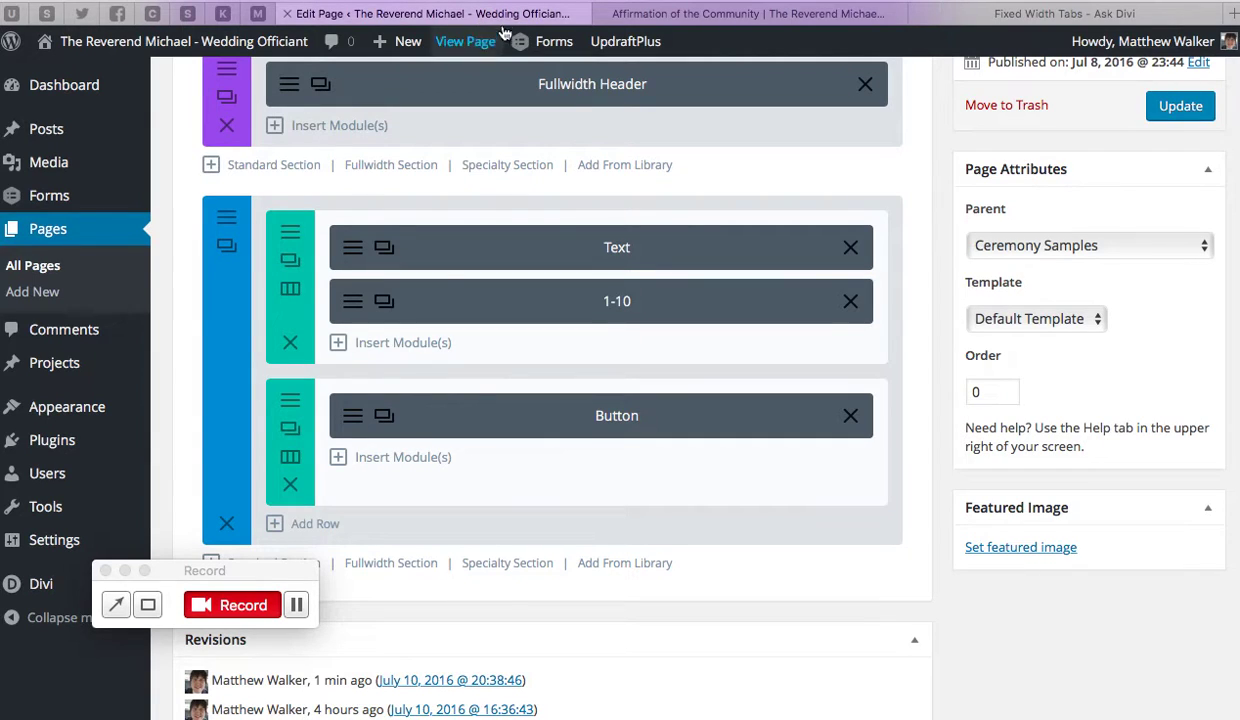
- Insert a Code module below the 1-10 tabs and paste the tab-spacing script into its content
left_click(413, 343)
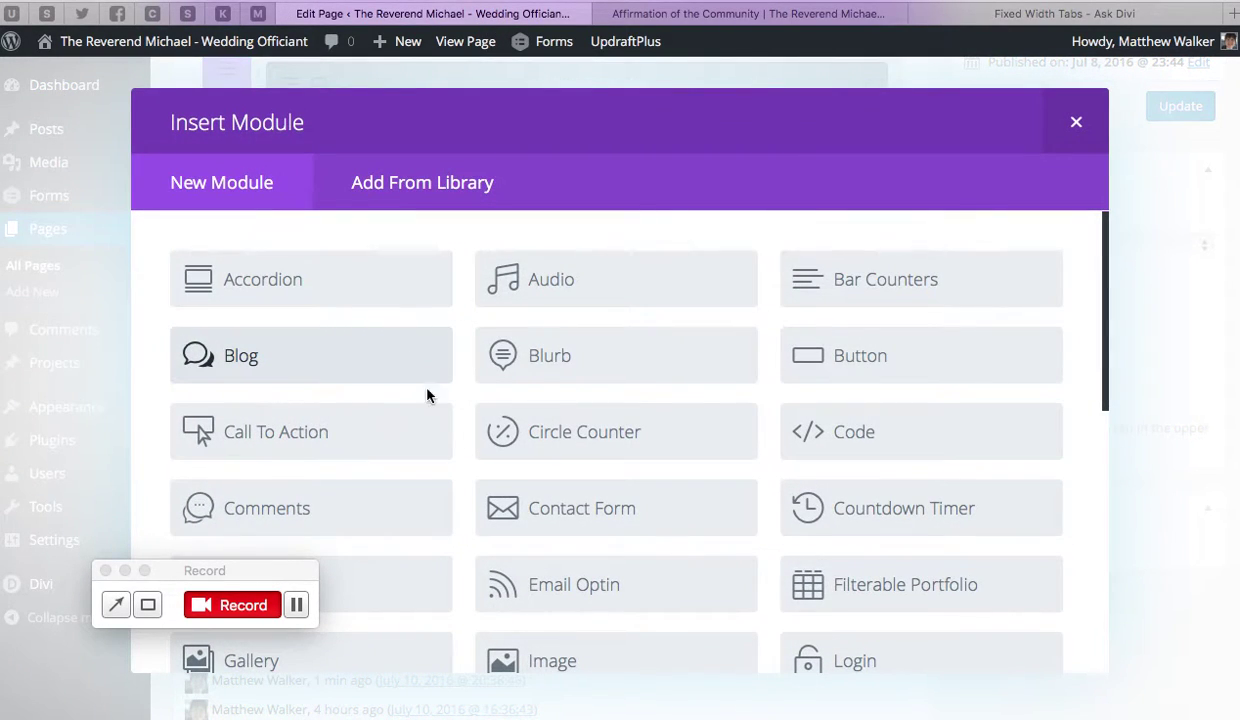
scroll(430, 410, "down", 2)
left_click(852, 335)
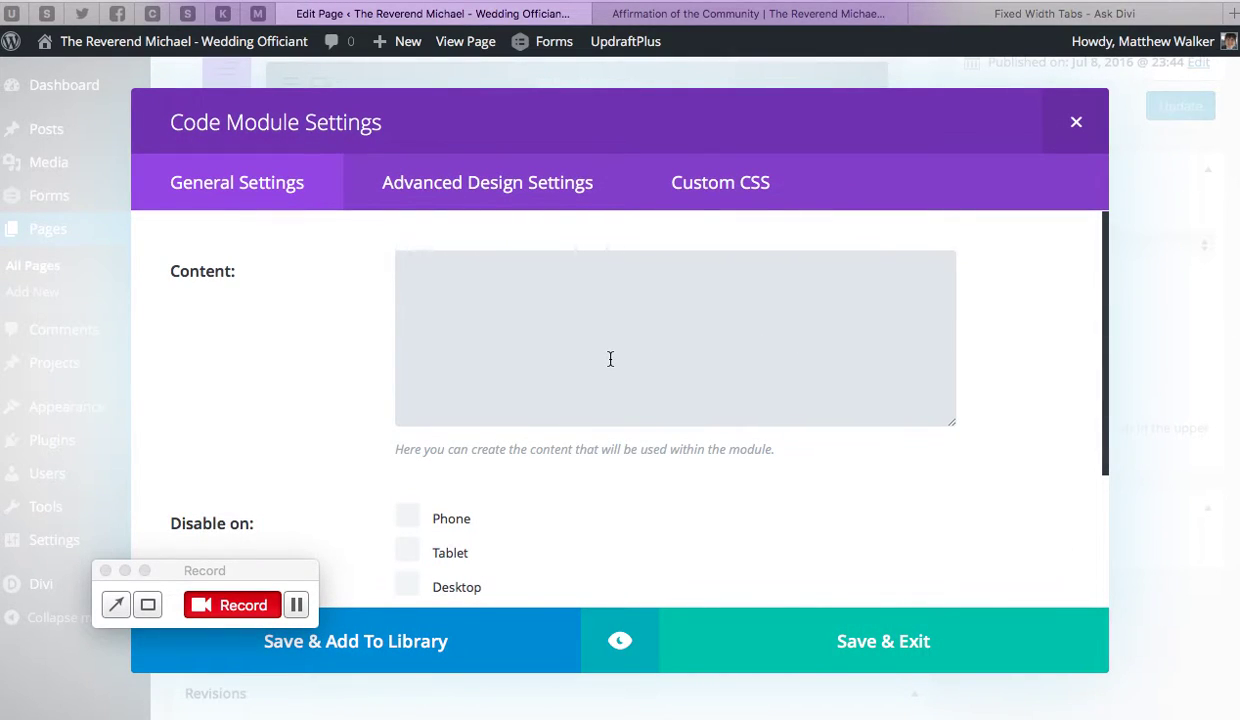
key("super+v")
scroll(609, 318, "up", 4)
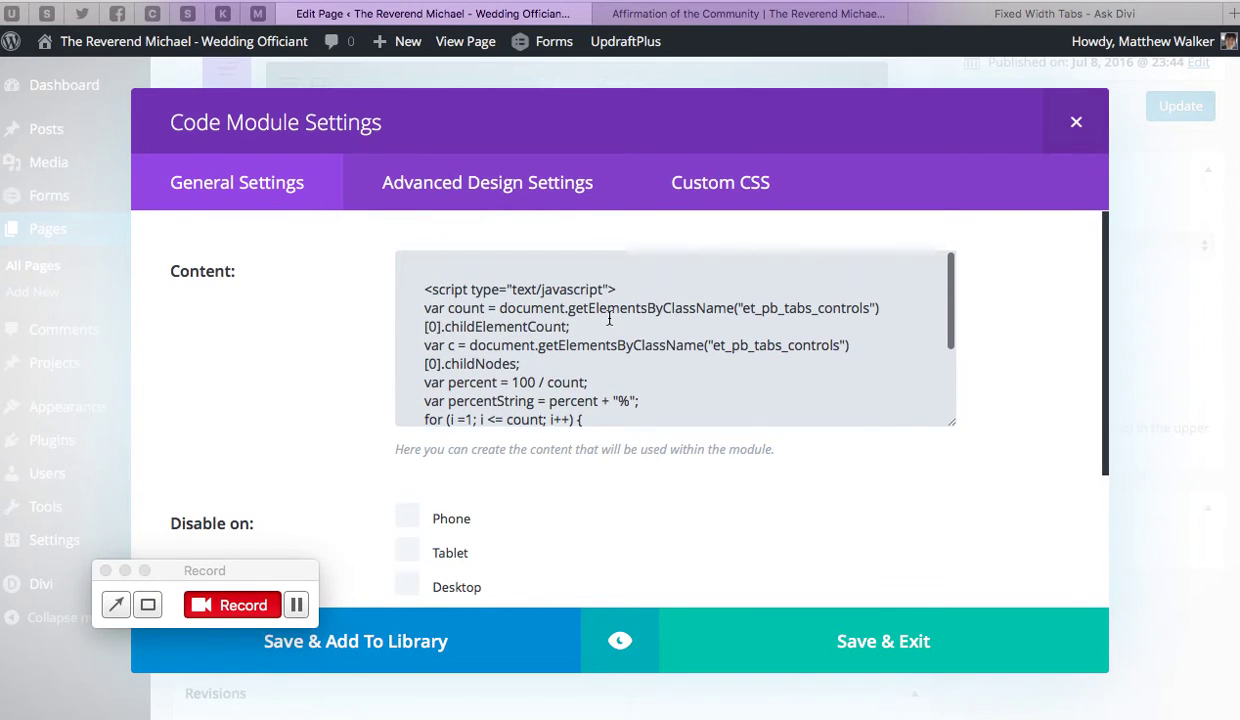
scroll(609, 318, "down", 3)
scroll(609, 318, "up", 2)
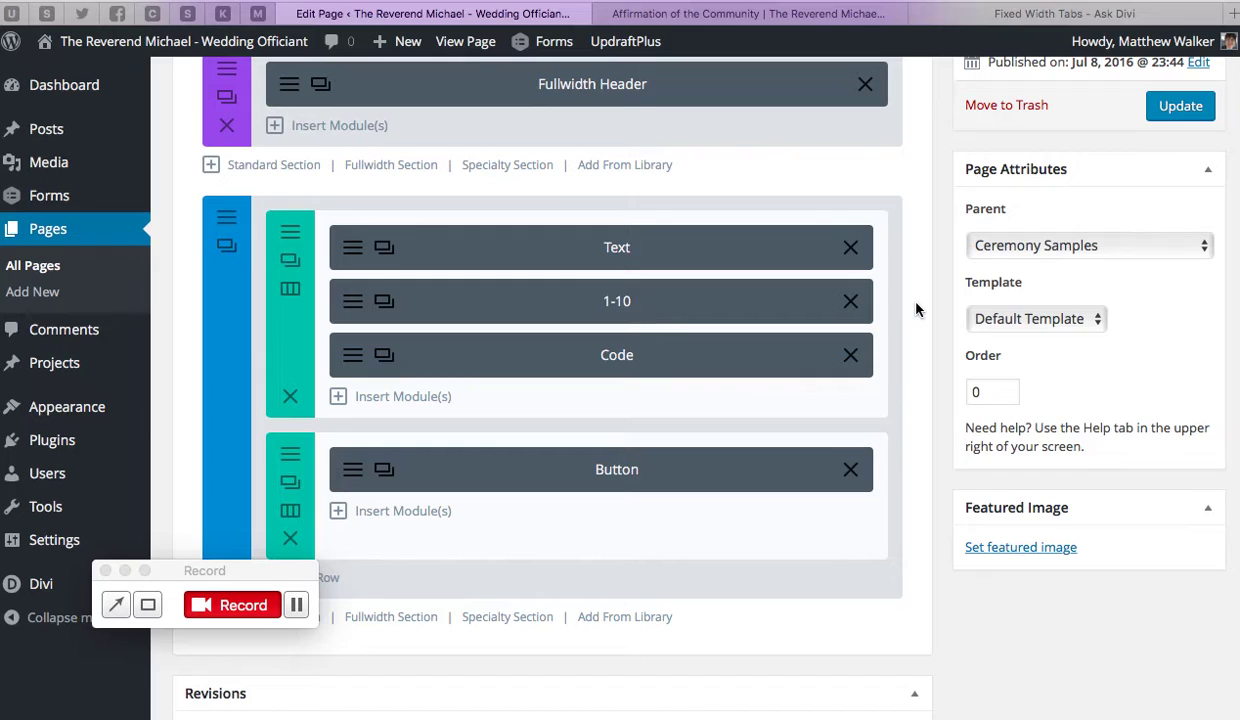
- Update the page and reload the live page to confirm the AC tabs span the full width evenly
scroll(916, 307, "up", 1)
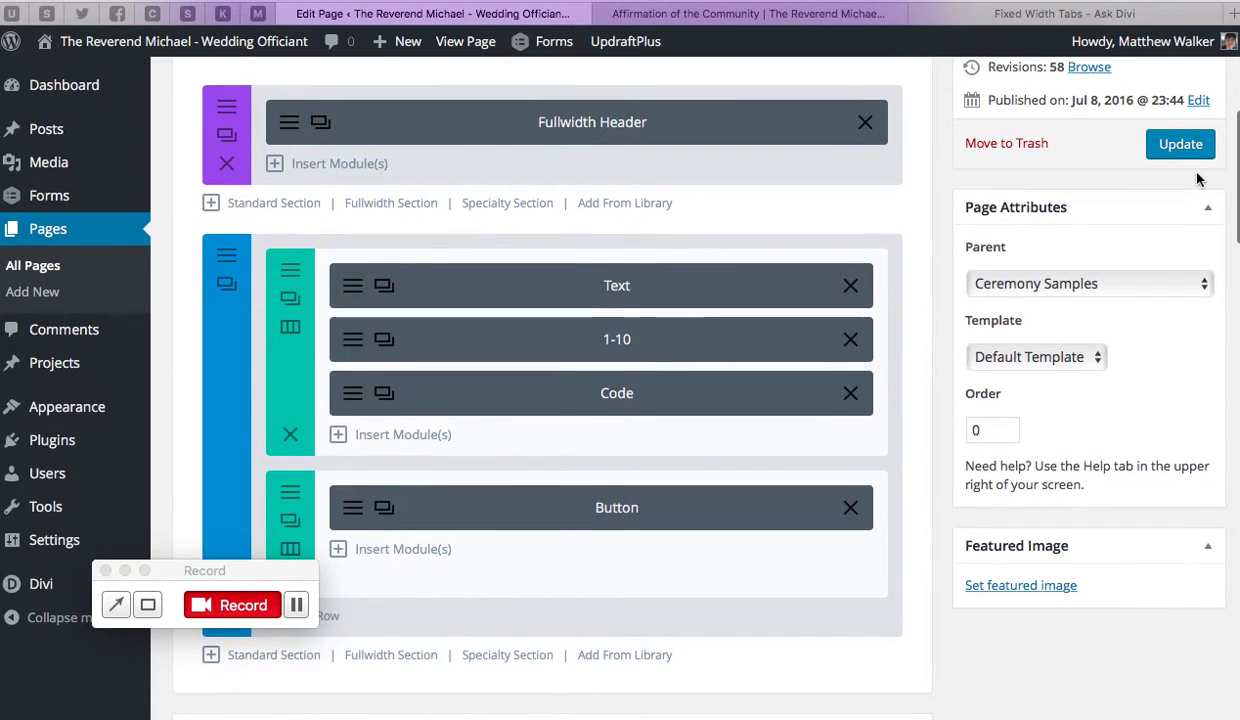
left_click(1187, 155)
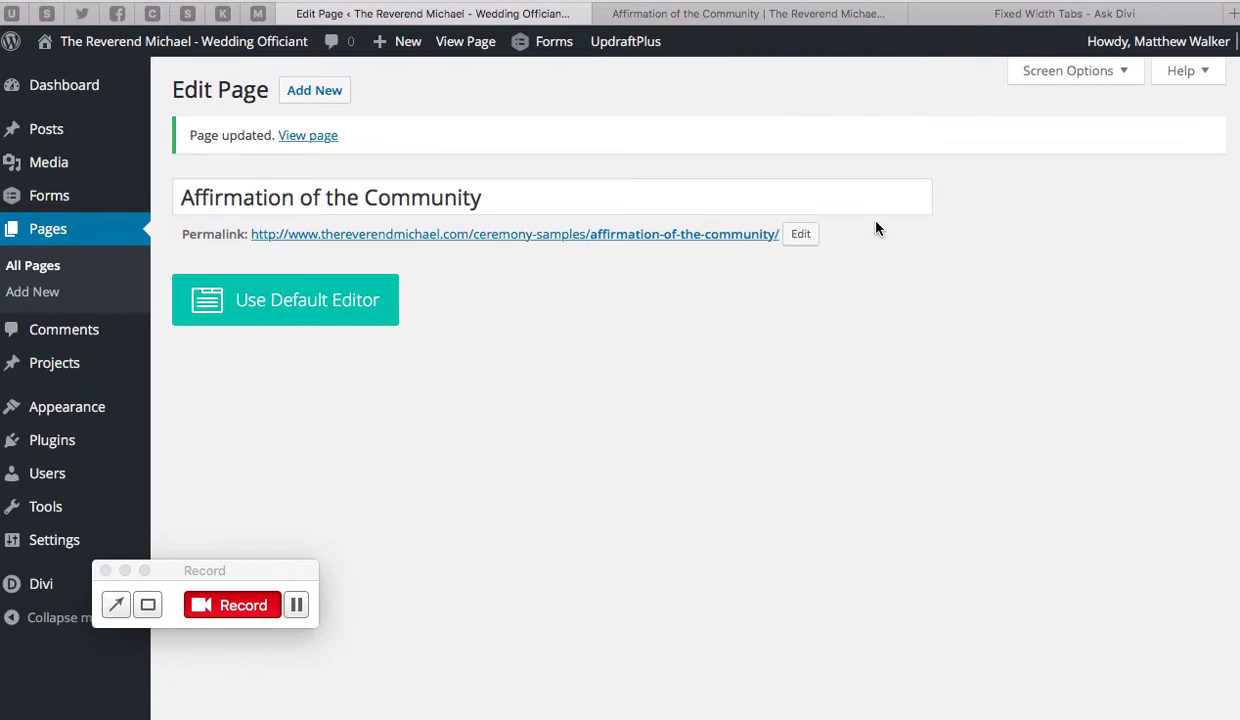
left_click(795, 14)
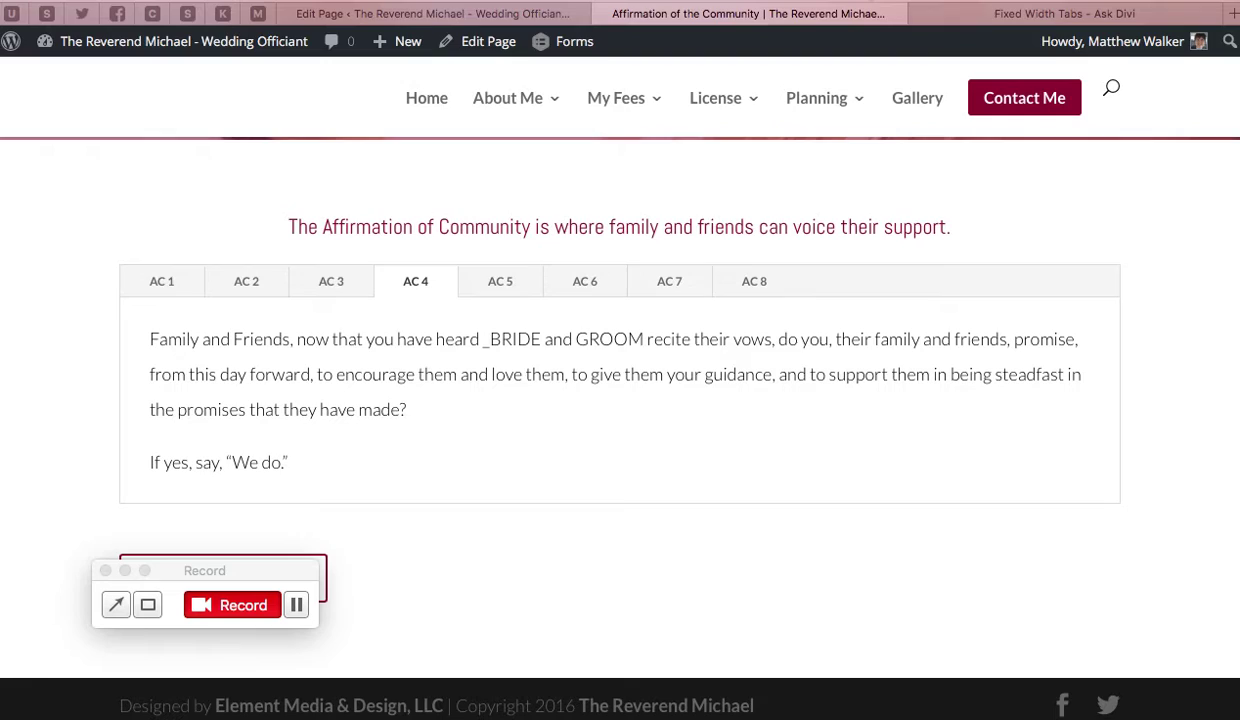
key("super+r")
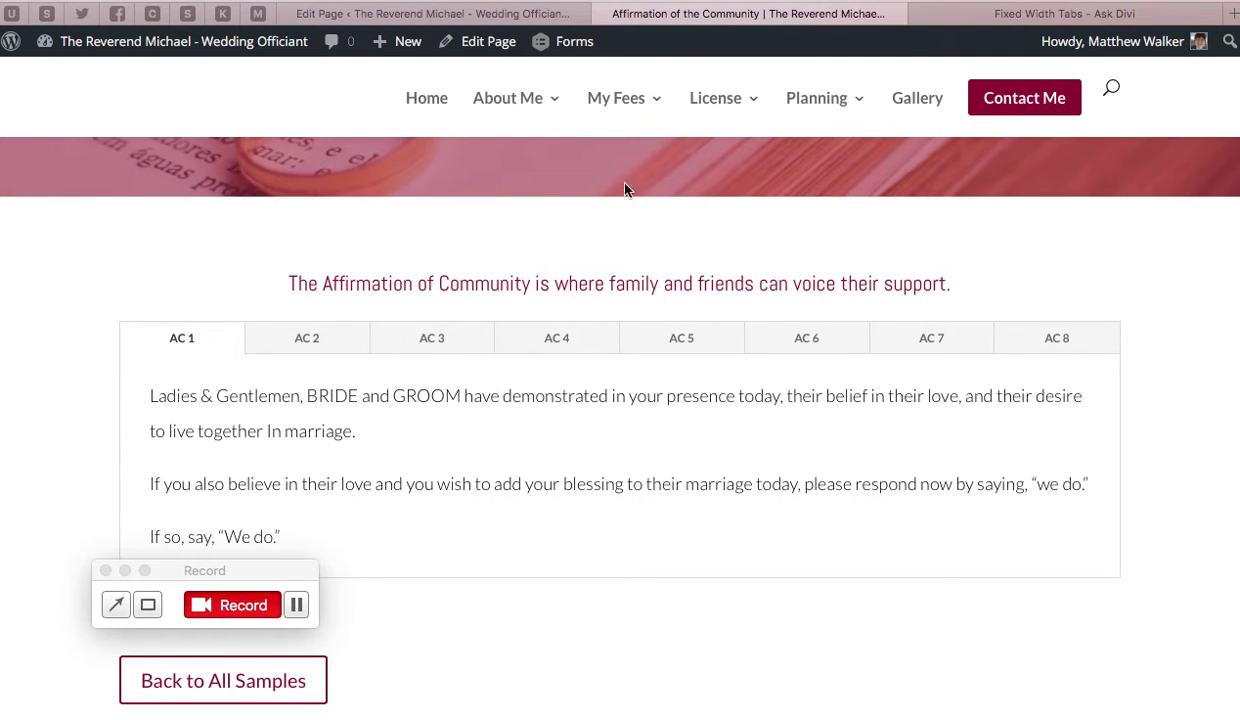
left_click(548, 17)
scroll(520, 410, "down", 4)
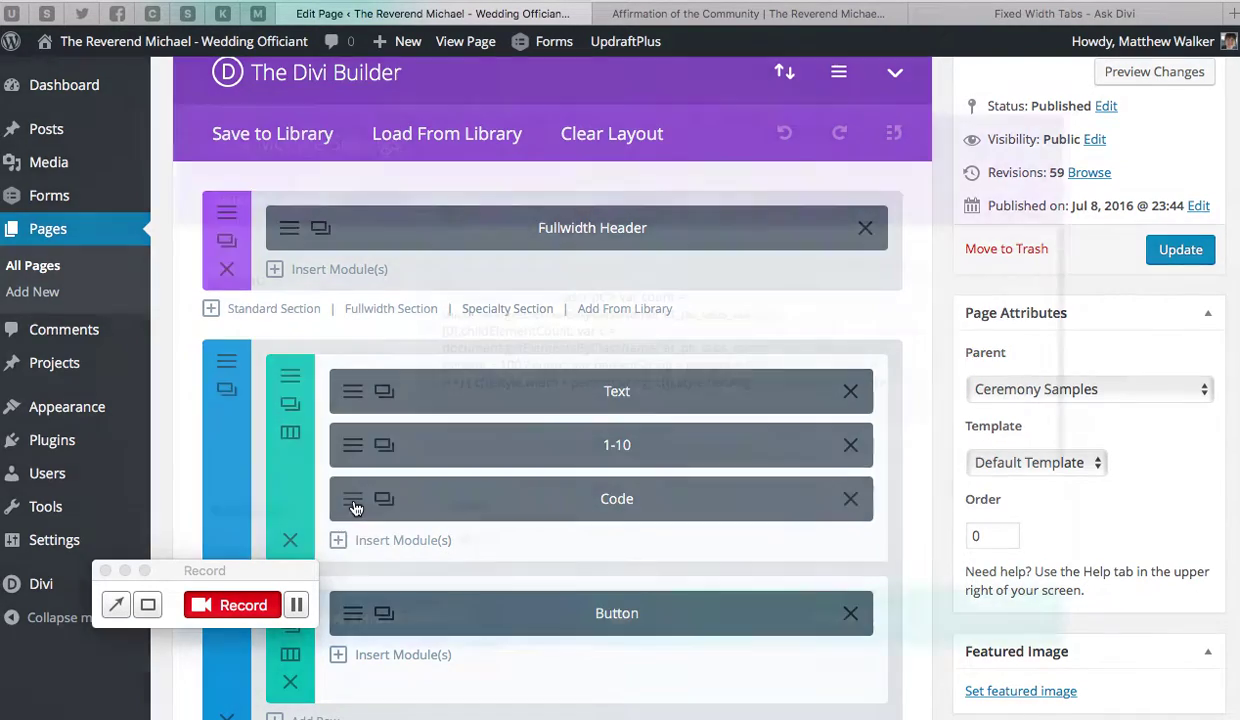
- Open the Code module's settings and go through the fixed-width tab script in its Content box
left_click(354, 505)
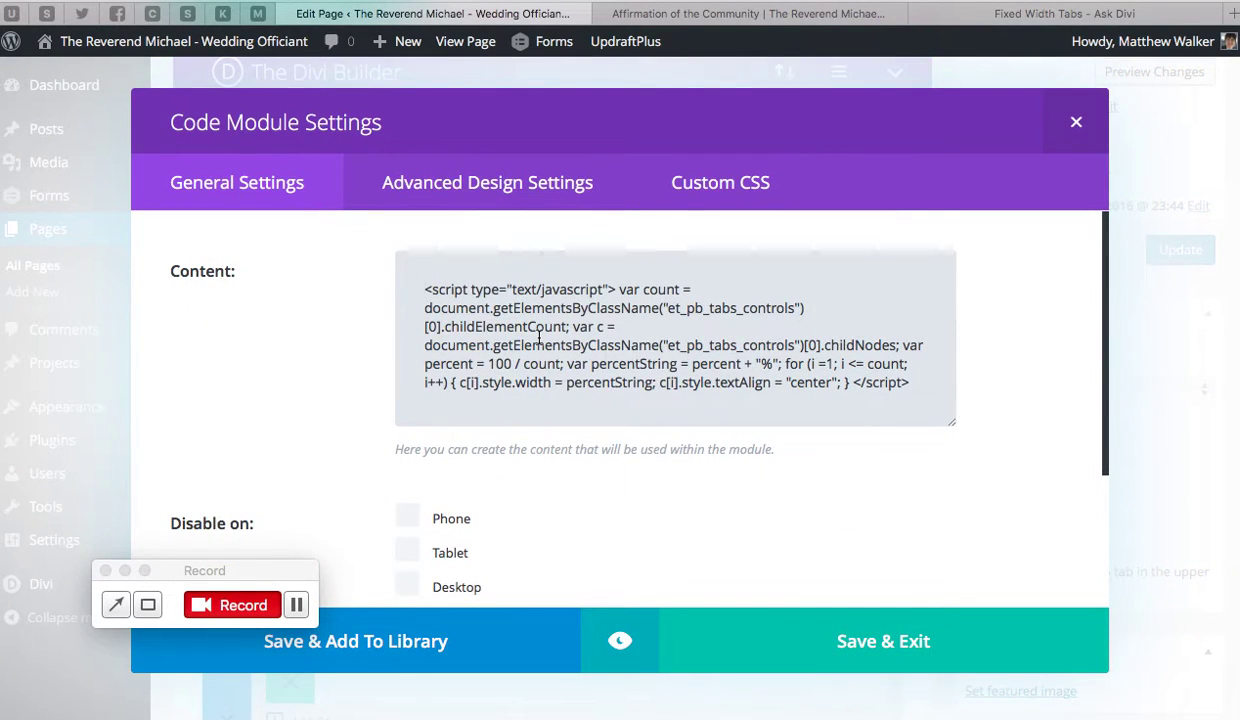
scroll(539, 338, "down", 1)
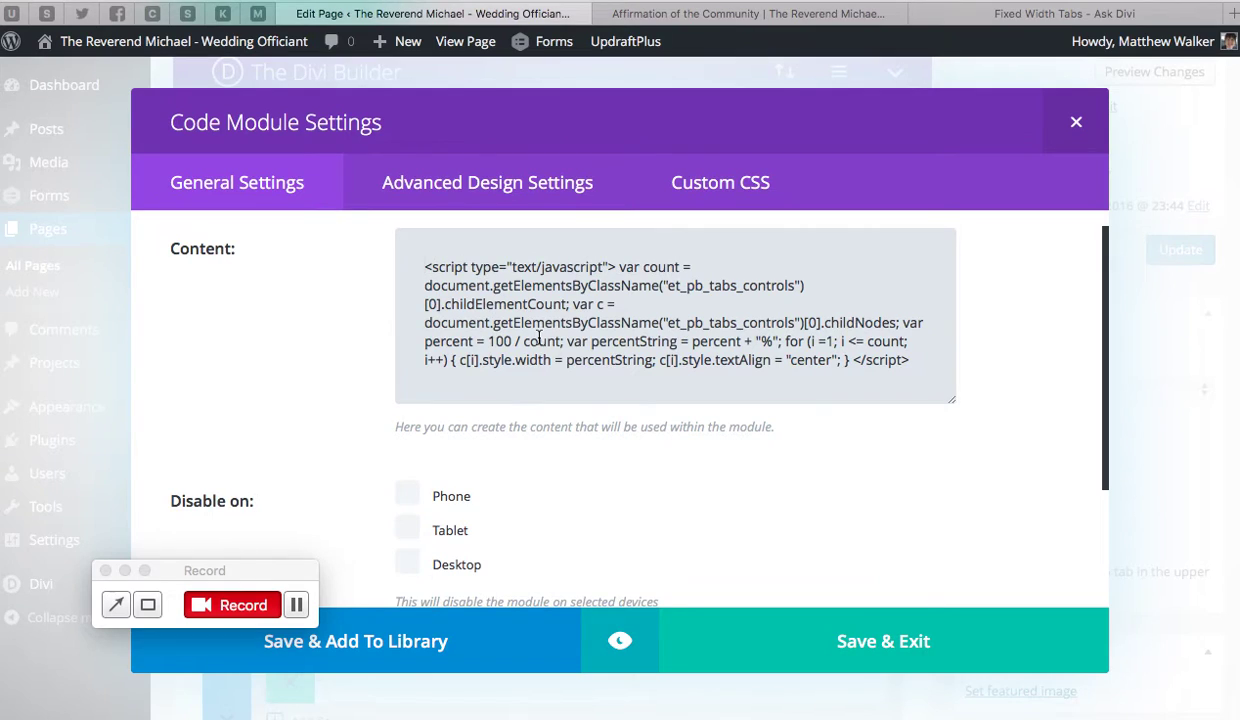
left_click(551, 339)
scroll(568, 340, "down", 1)
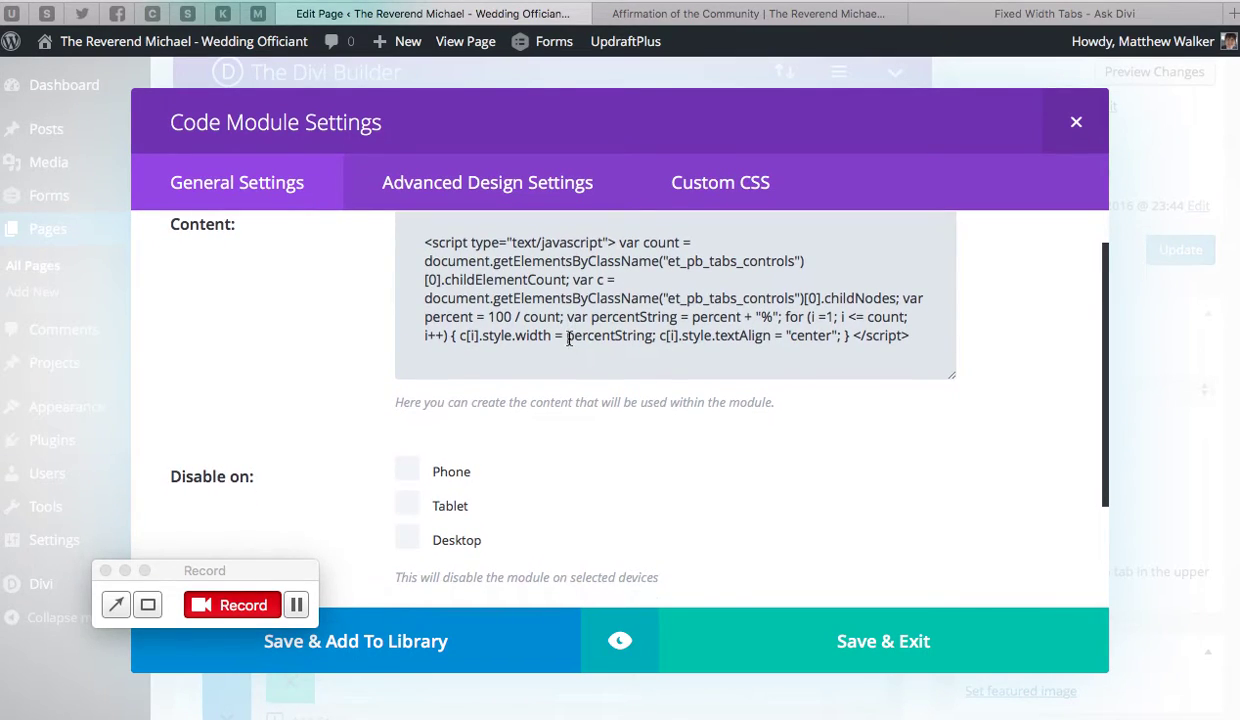
scroll(569, 341, "down", 1)
scroll(572, 285, "up", 1)
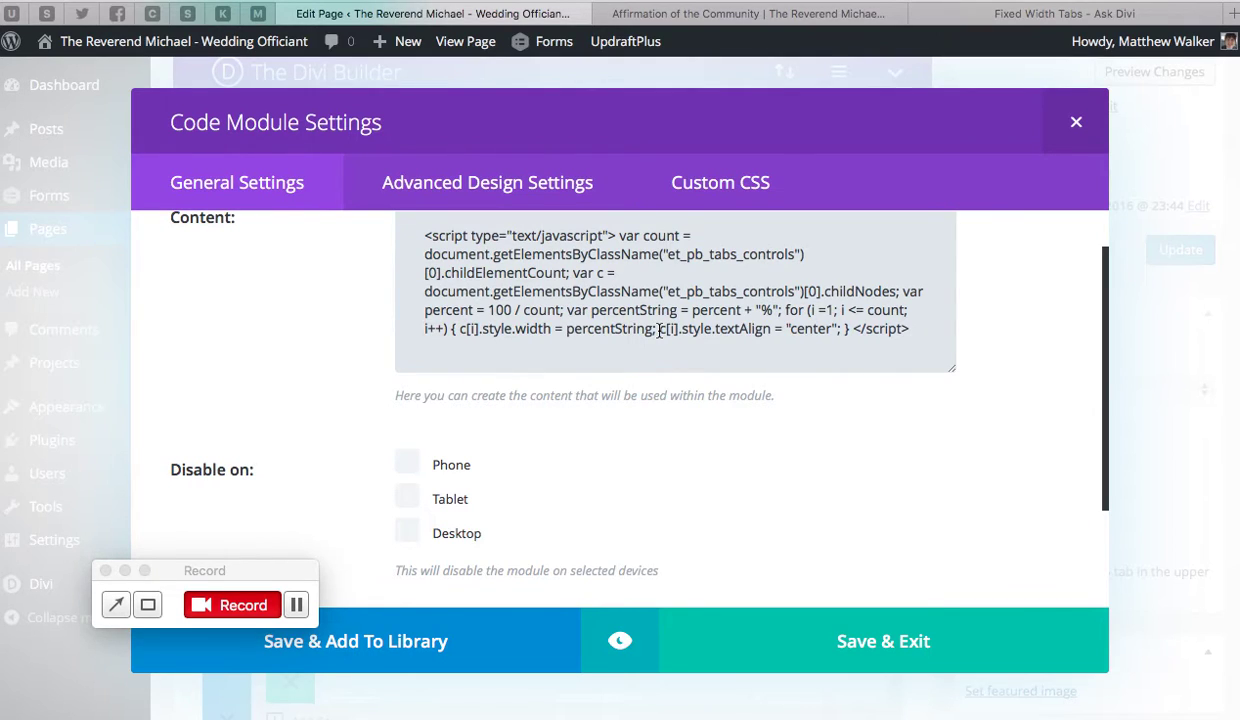
- Check the live page, then Save & Exit the Code module settings
left_click(733, 16)
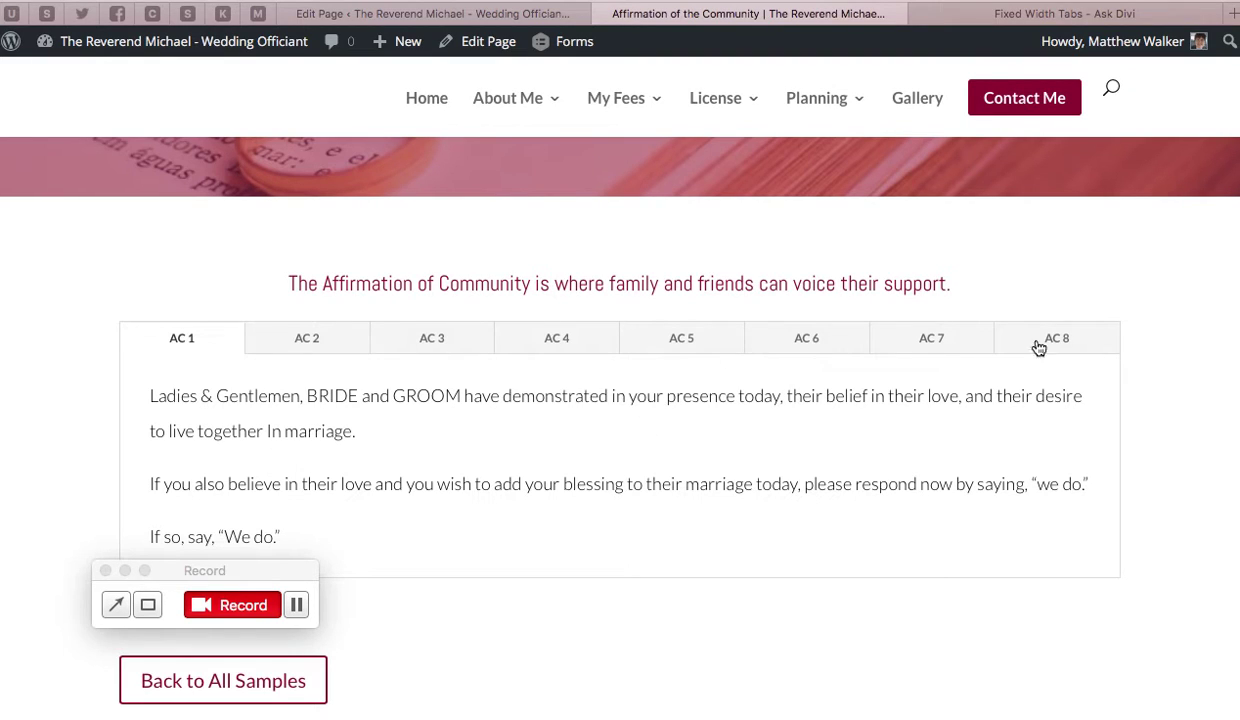
left_click(533, 14)
left_click(795, 622)
scroll(722, 426, "down", 2)
scroll(722, 426, "down", 1)
- Duplicate the 1-10 tabs module below the Code module, then duplicate the Code module to the bottom
left_click(384, 320)
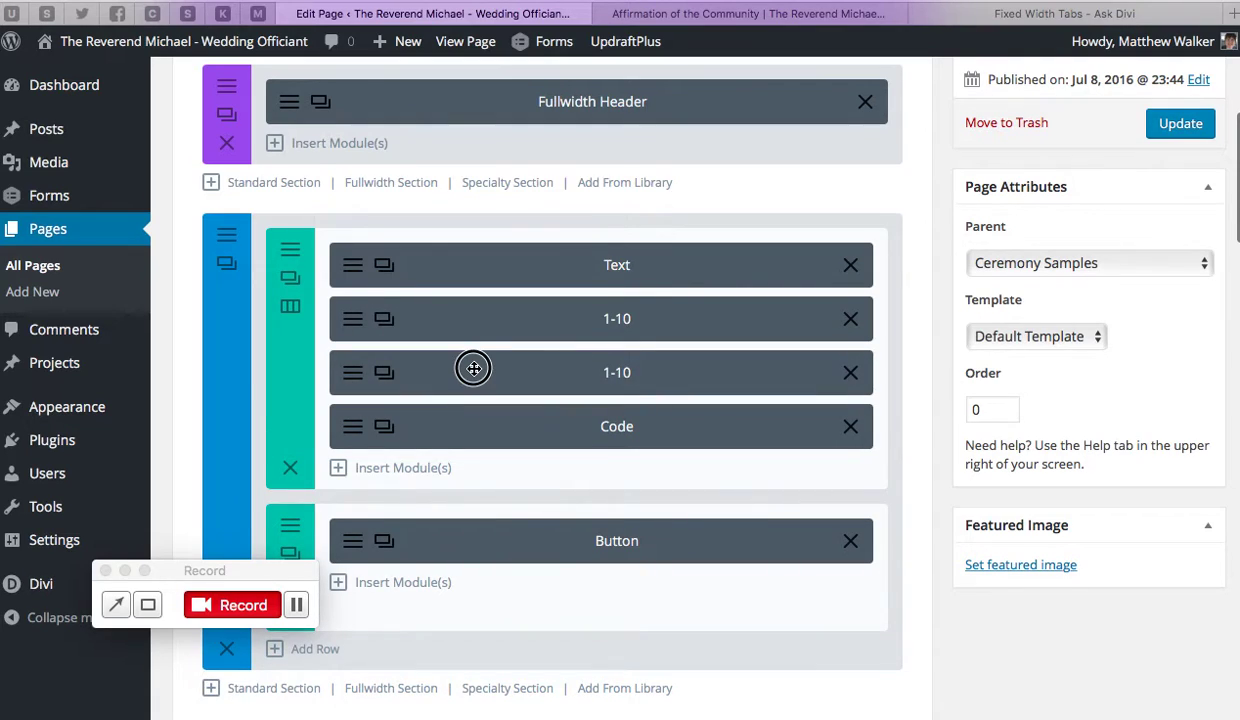
left_click_drag(468, 367, 472, 428)
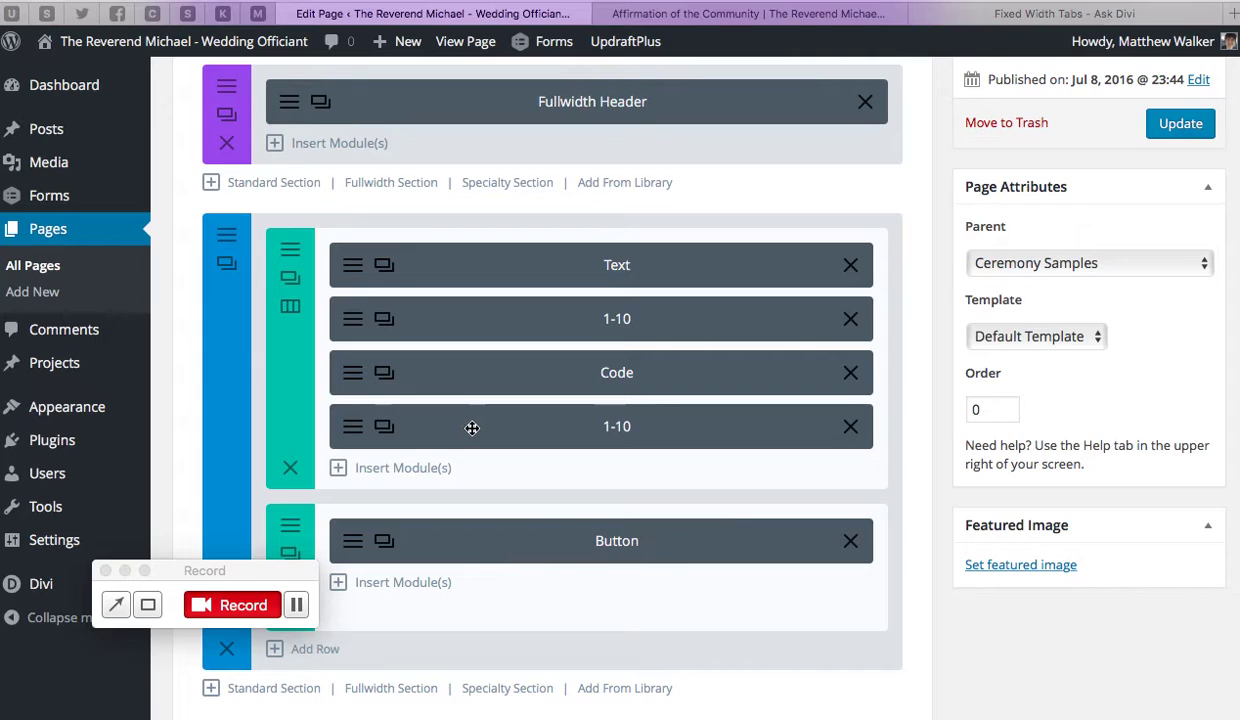
scroll(472, 428, "down", 2)
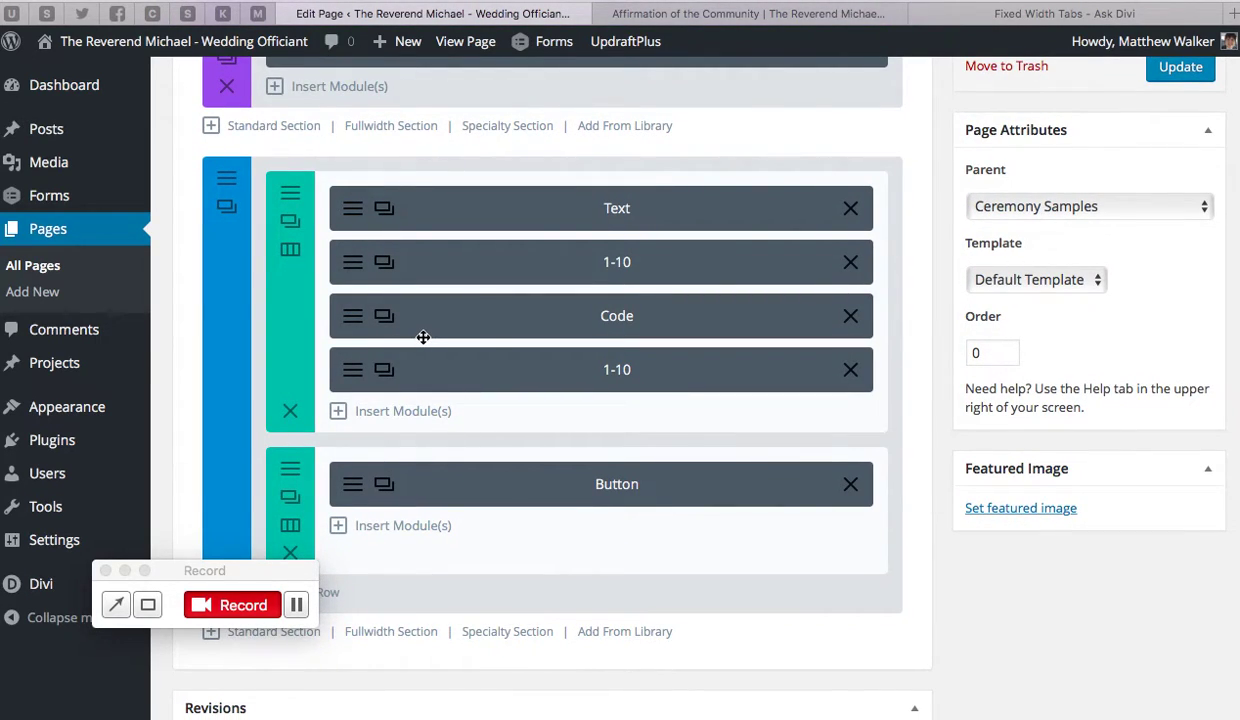
scroll(422, 337, "down", 1)
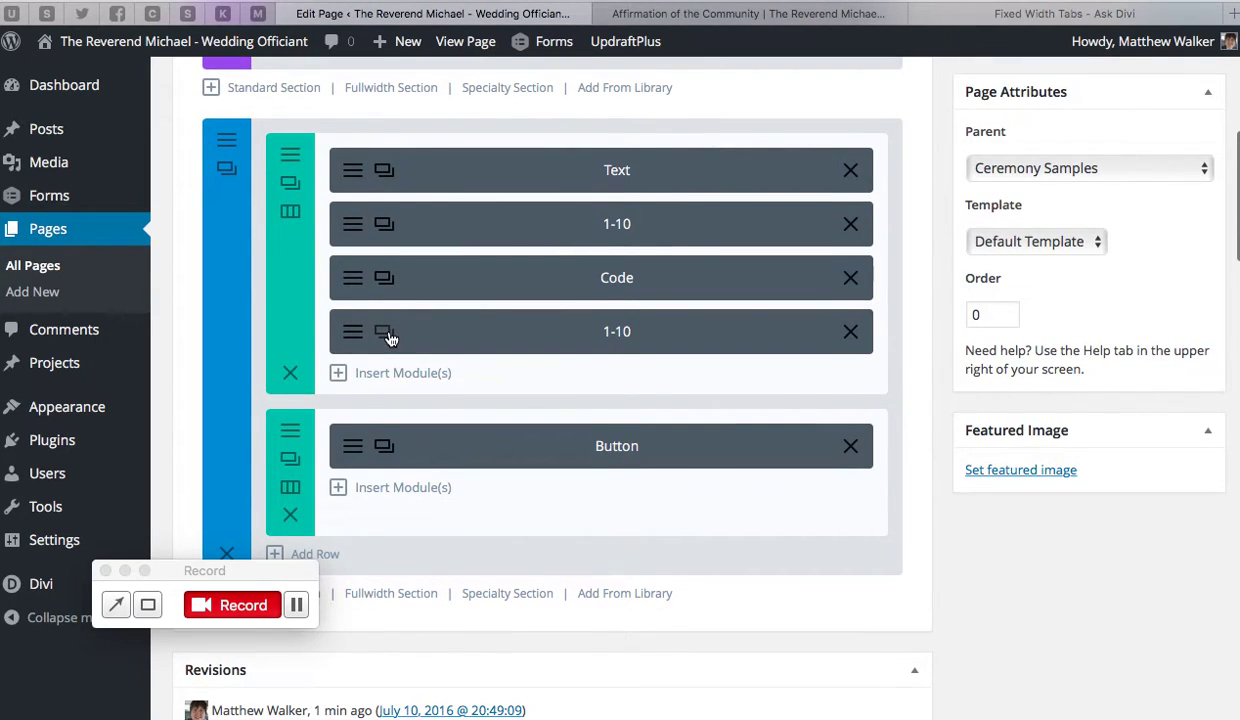
left_click(386, 280)
left_click_drag(461, 332, 451, 382)
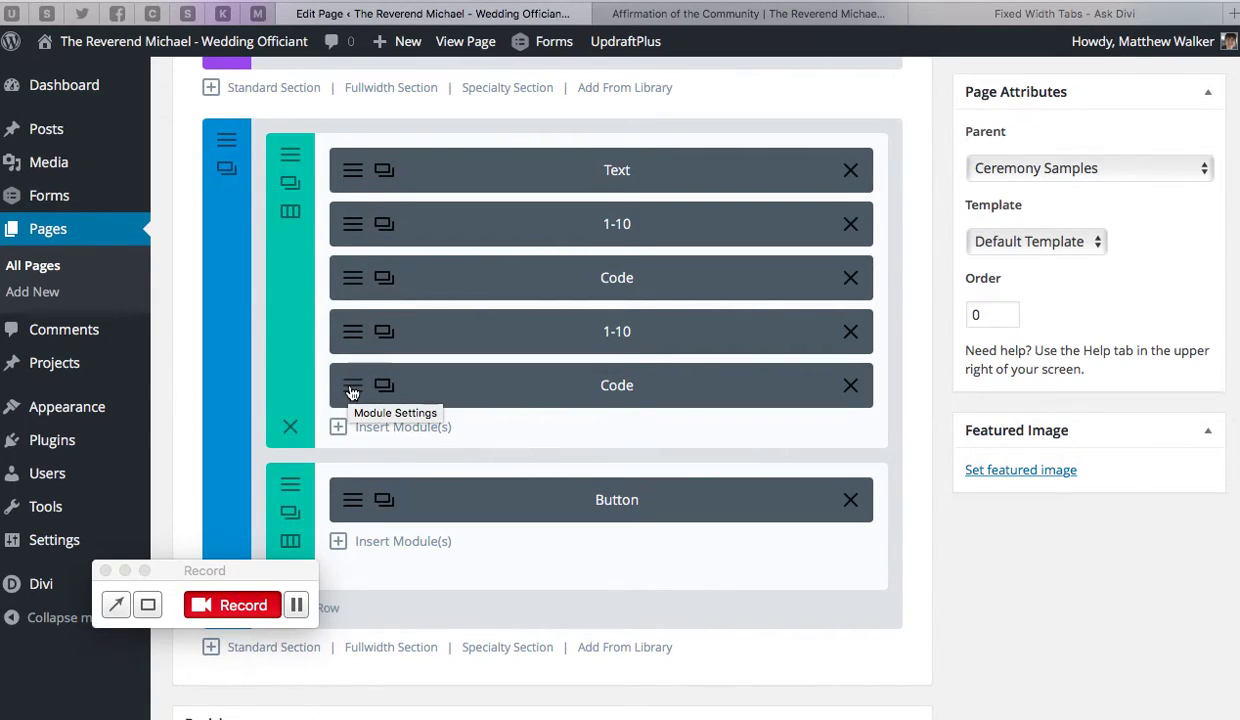
- In the lower Code module's script, change the [0] index to [1] to target the second tab set
left_click(352, 393)
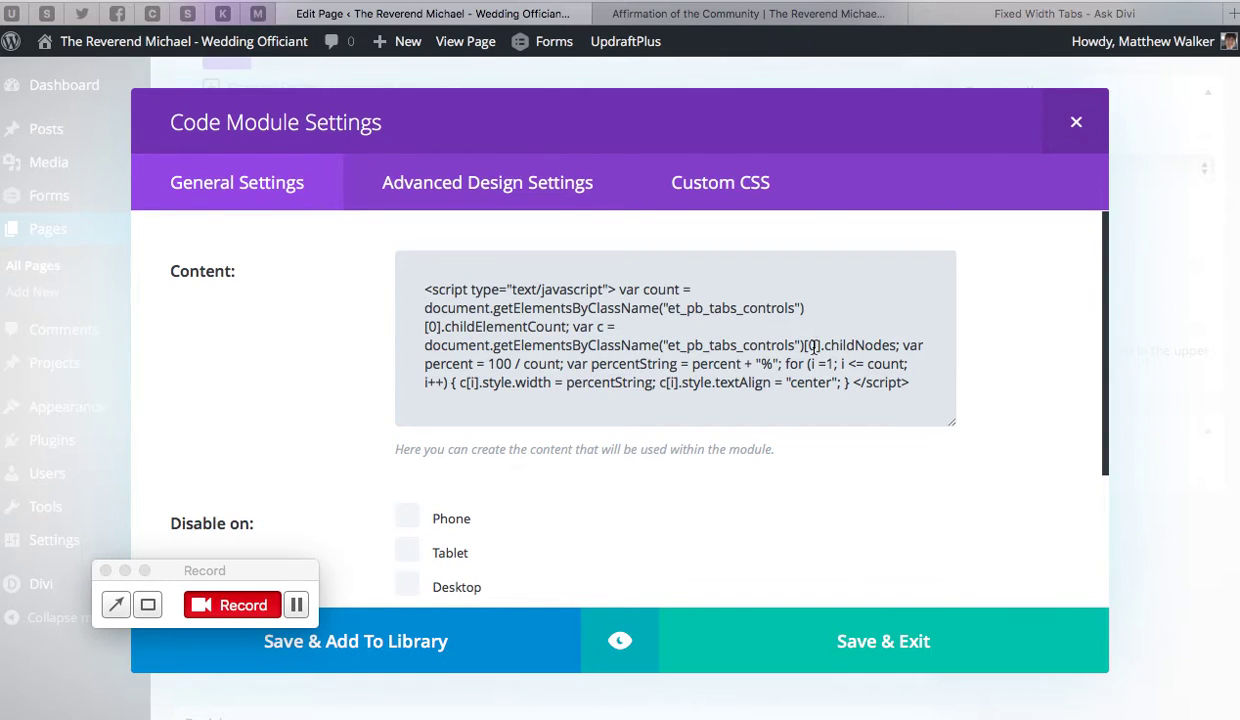
left_click(816, 345)
key("BackSpace")
type("1")
- Save the Code module, update the page, and reload the live page
left_click(797, 606)
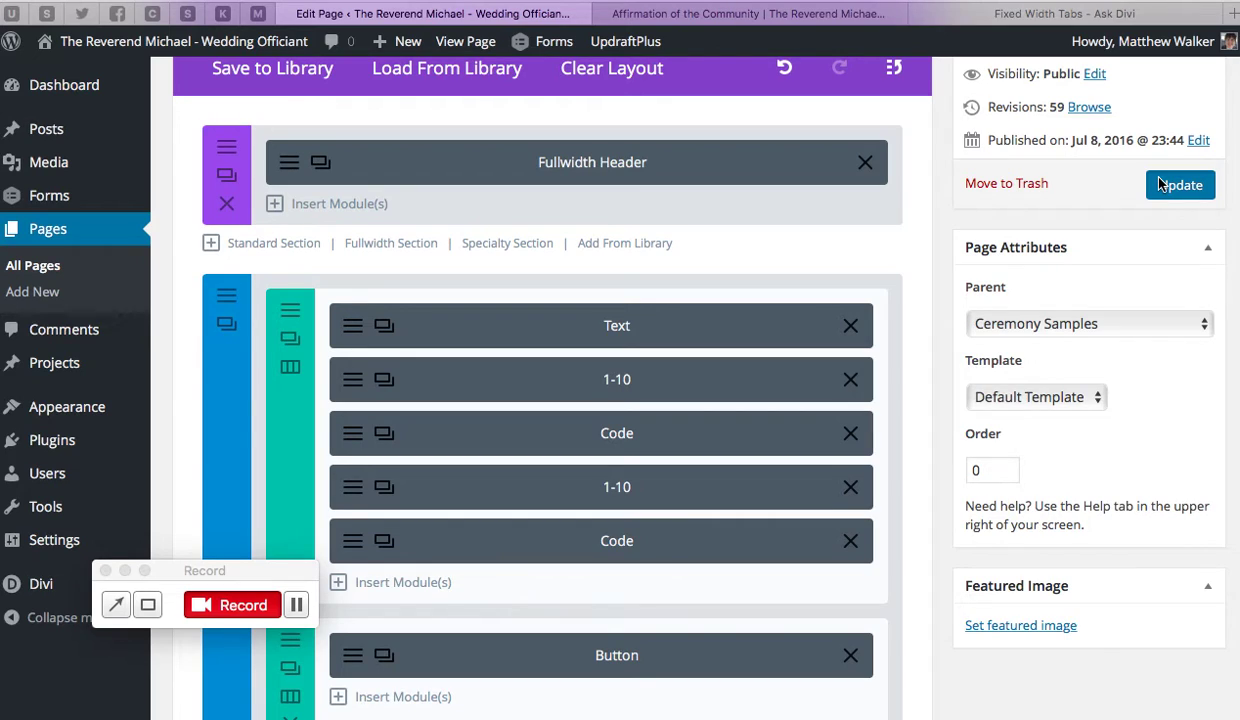
left_click(1162, 184)
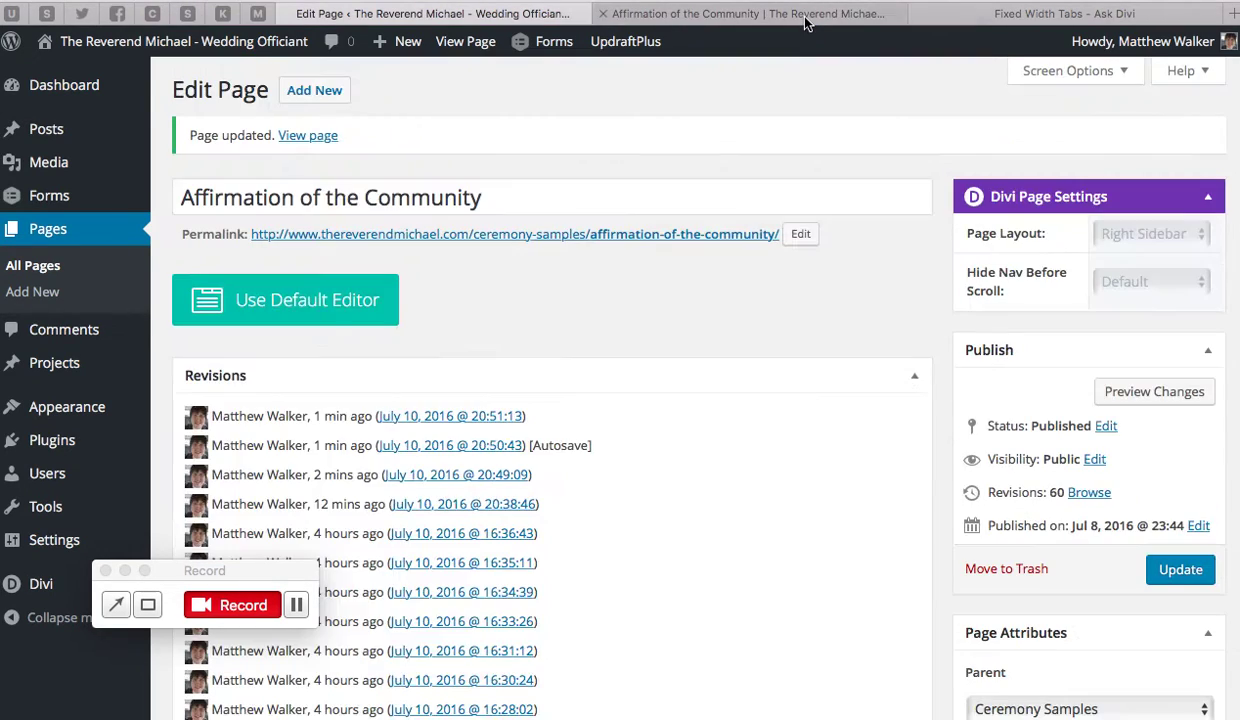
left_click(806, 18)
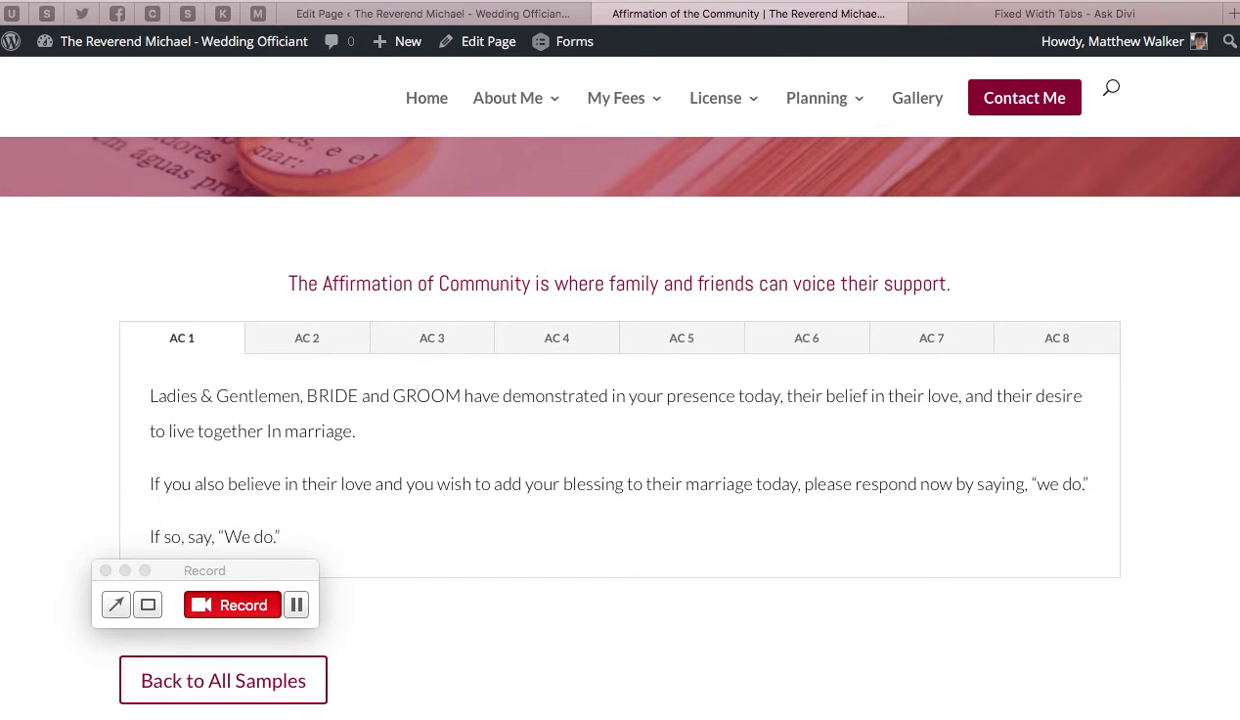
key("super+r")
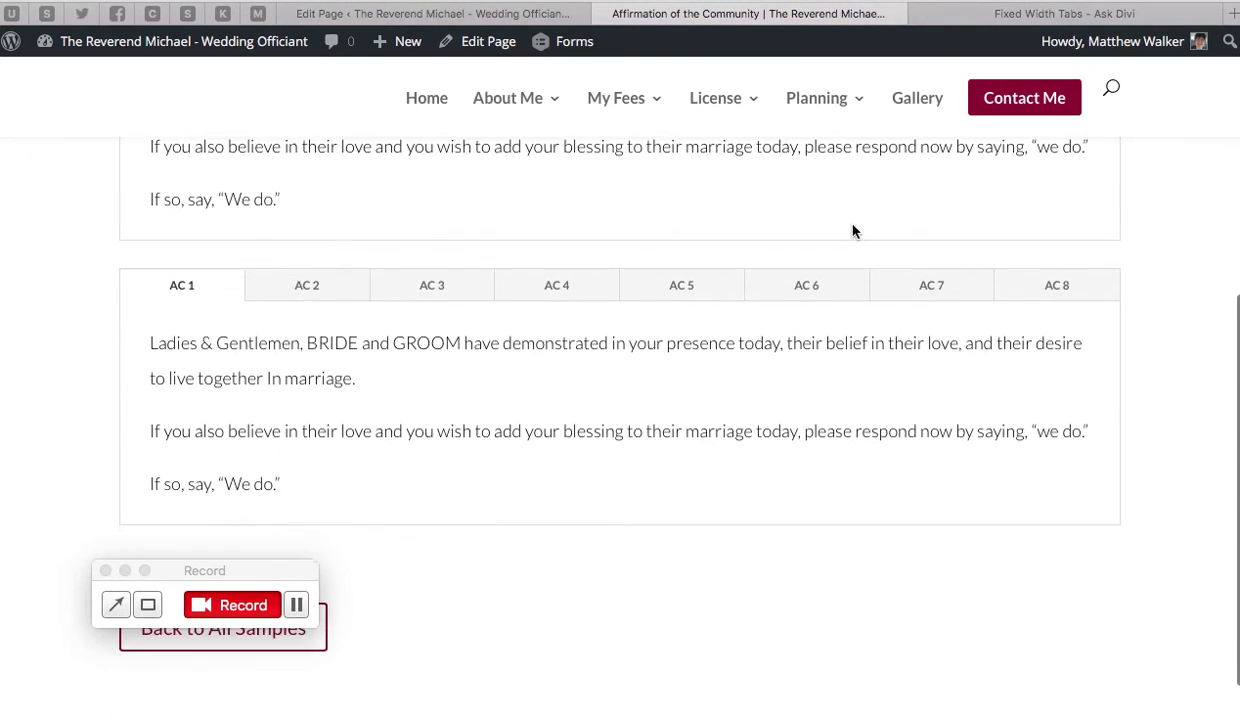
- Show AC 2 in the second tab set on the live page and return to the editor
scroll(855, 231, "up", 3)
left_click(326, 436)
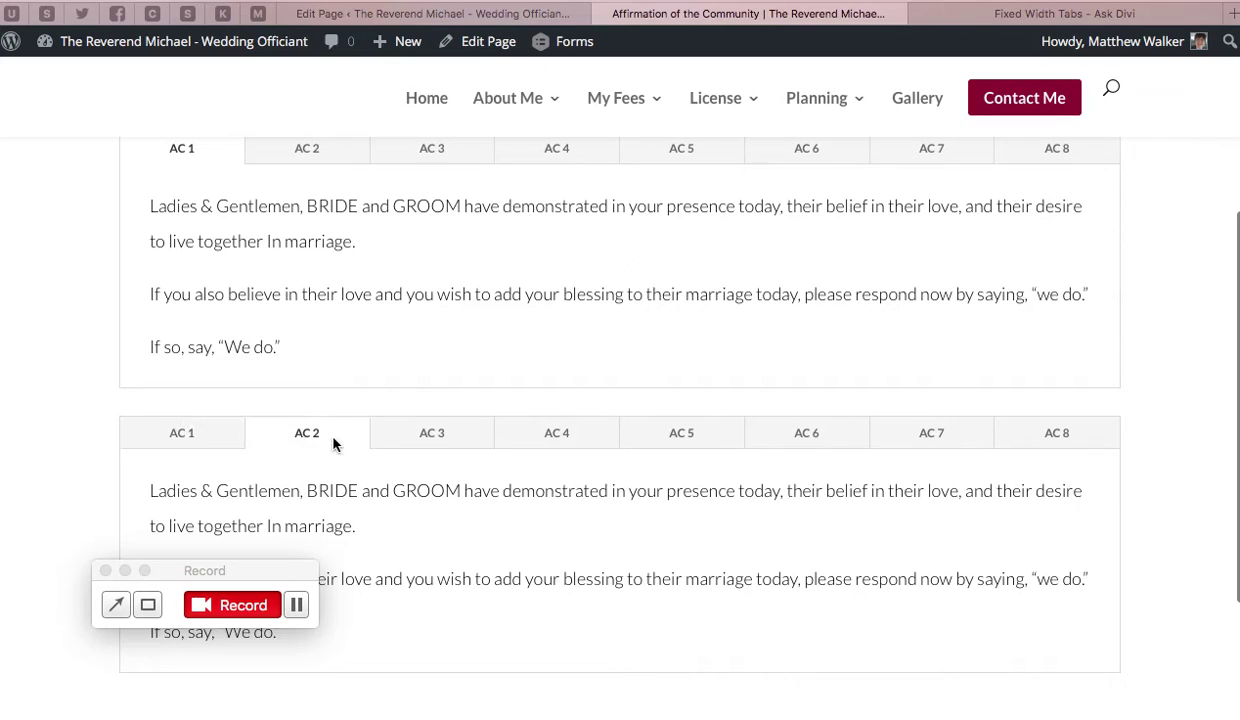
left_click(491, 14)
scroll(426, 430, "down", 5)
- Change the lower Code module's childElementCount index from [1] to [0] and save the module
scroll(410, 455, "down", 2)
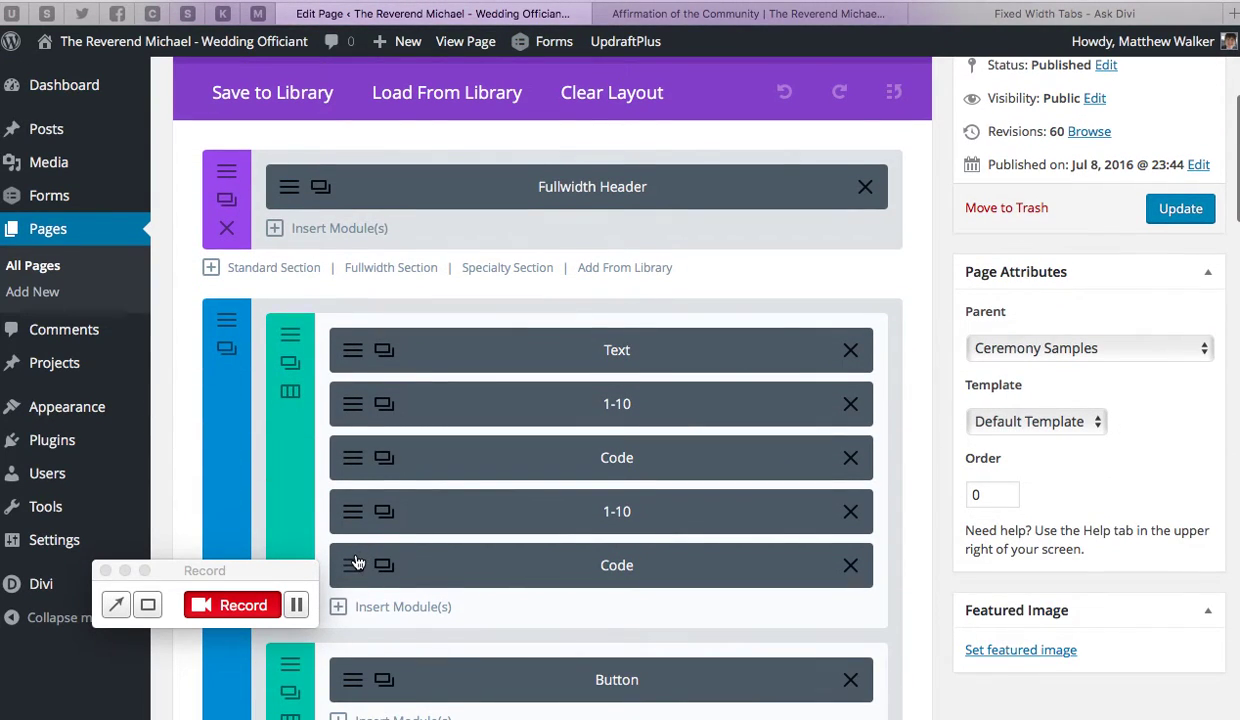
left_click(390, 562)
double_click(431, 326)
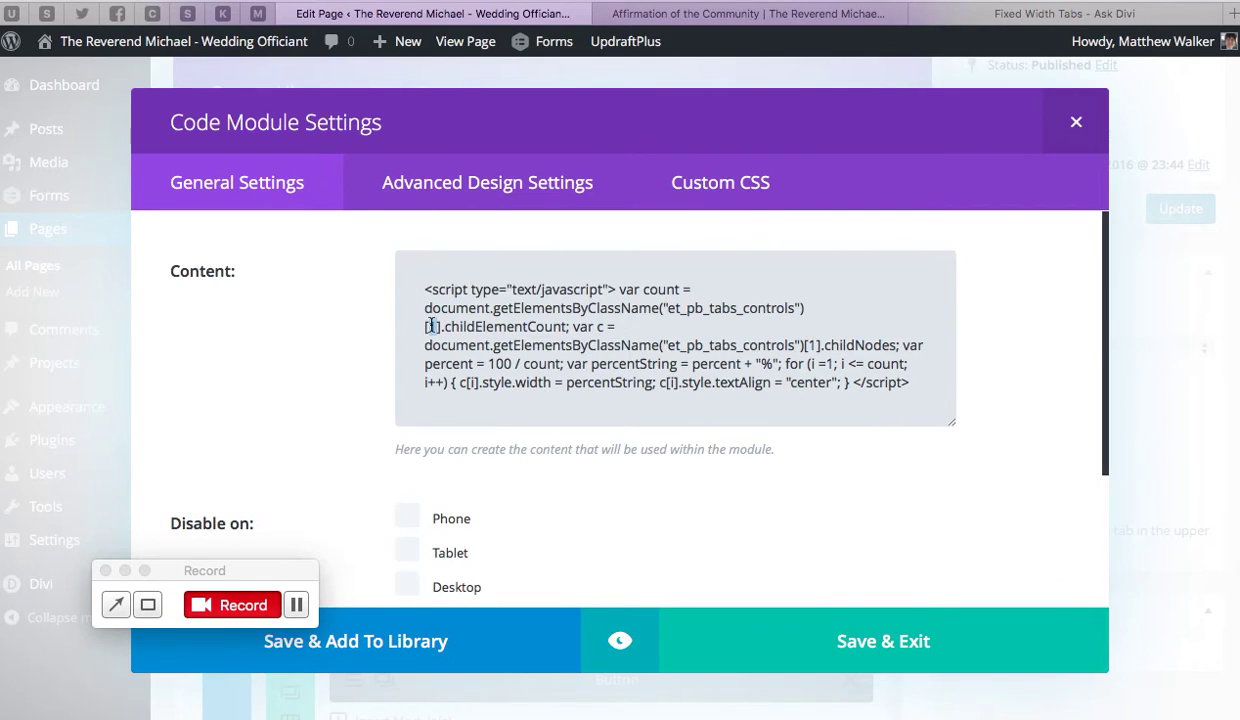
type("0o")
key("BackSpace")
left_click(872, 641)
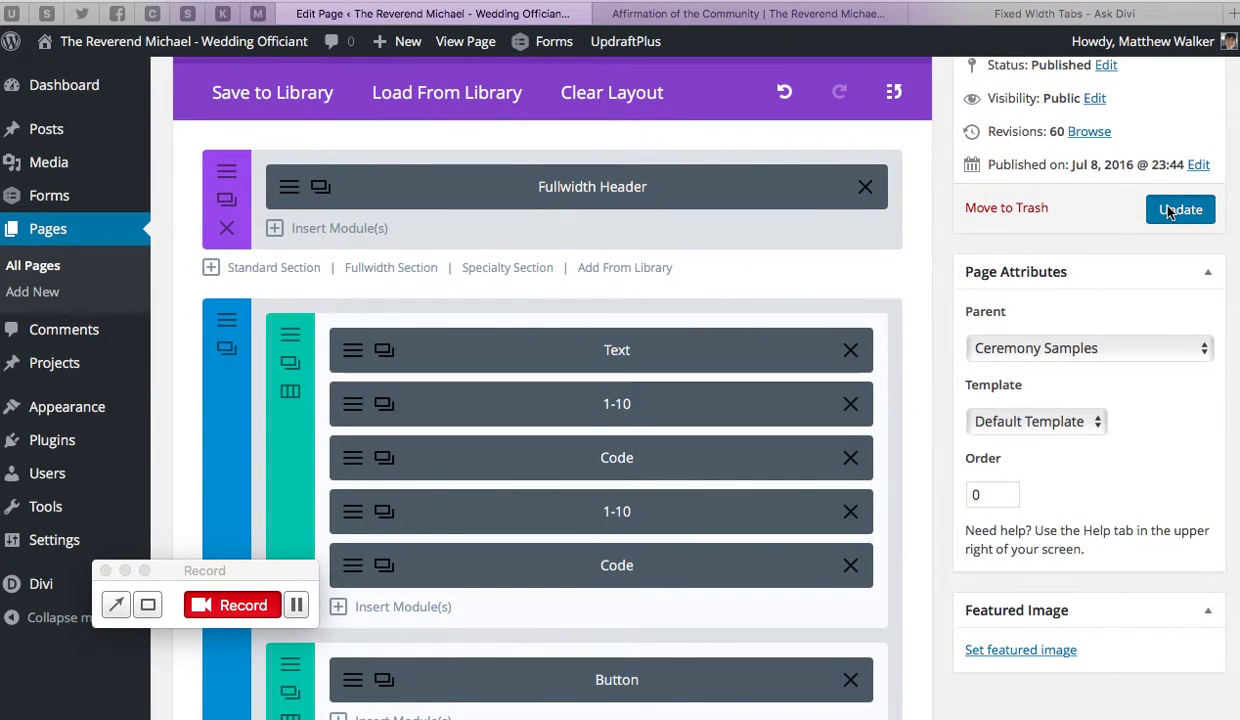
- Reload the live page to check the lower tab widths, then return to the editor
left_click(820, 20)
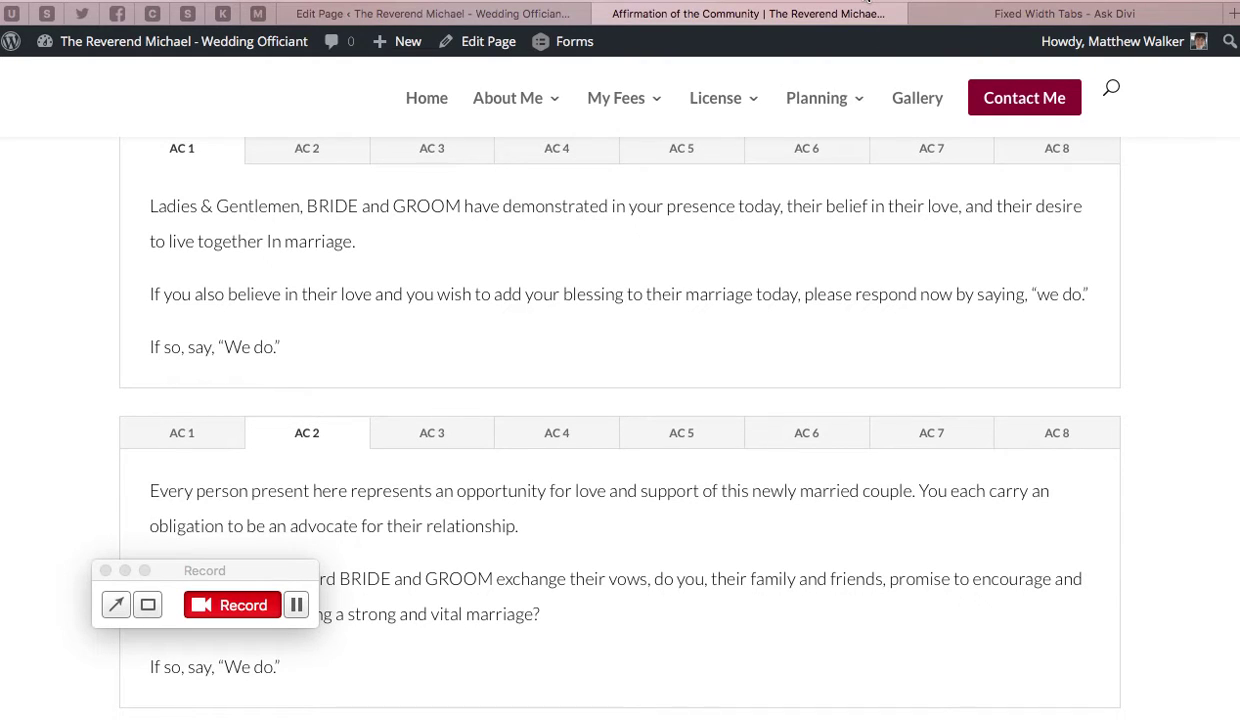
key("super+r")
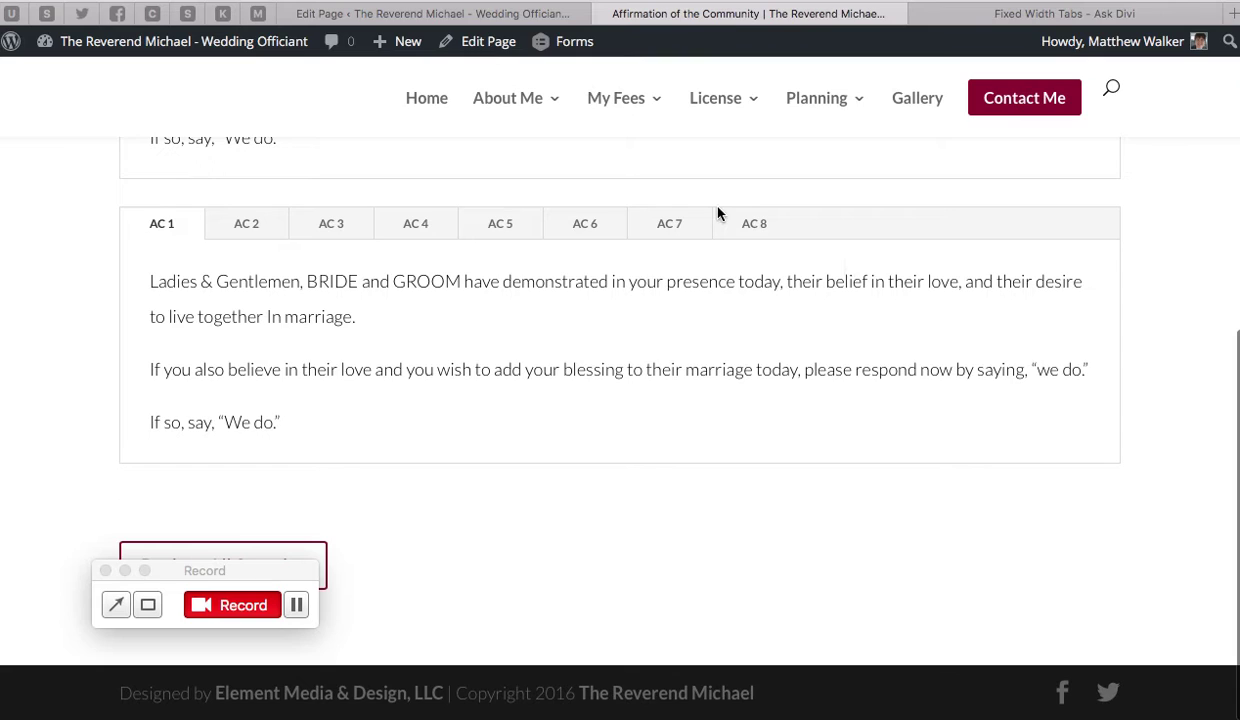
scroll(717, 213, "up", 3)
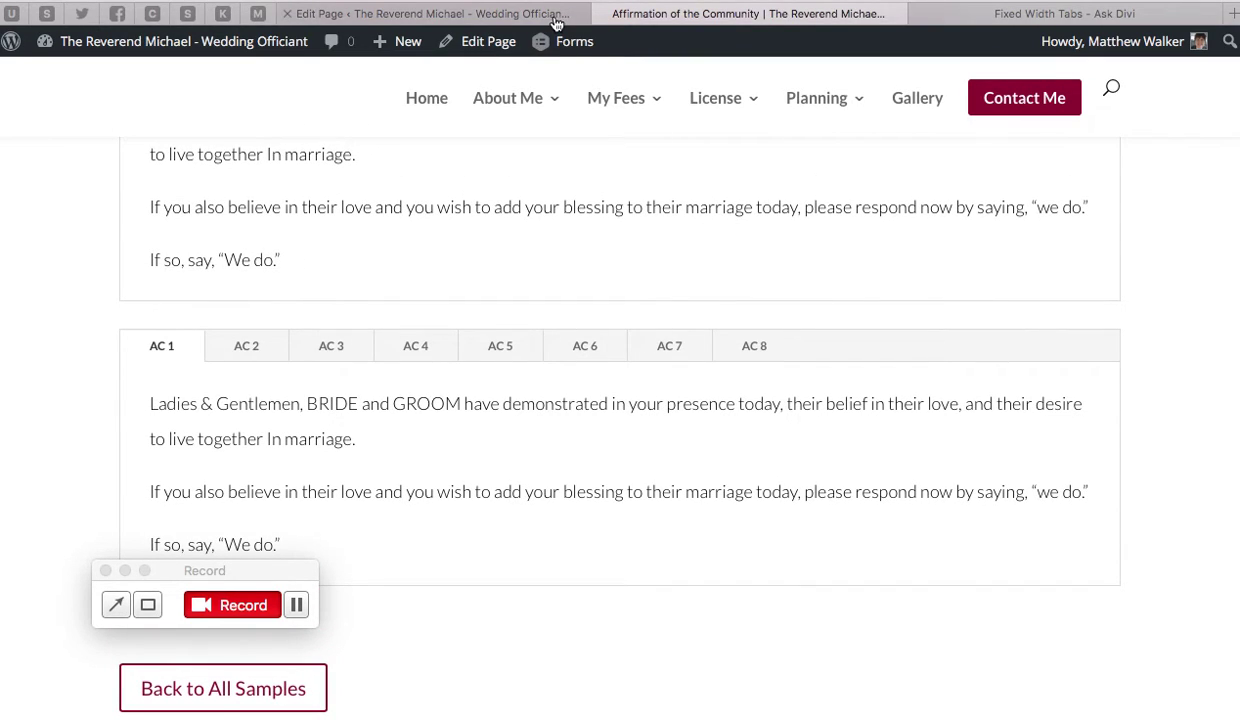
left_click(548, 15)
scroll(640, 277, "down", 4)
scroll(640, 277, "down", 8)
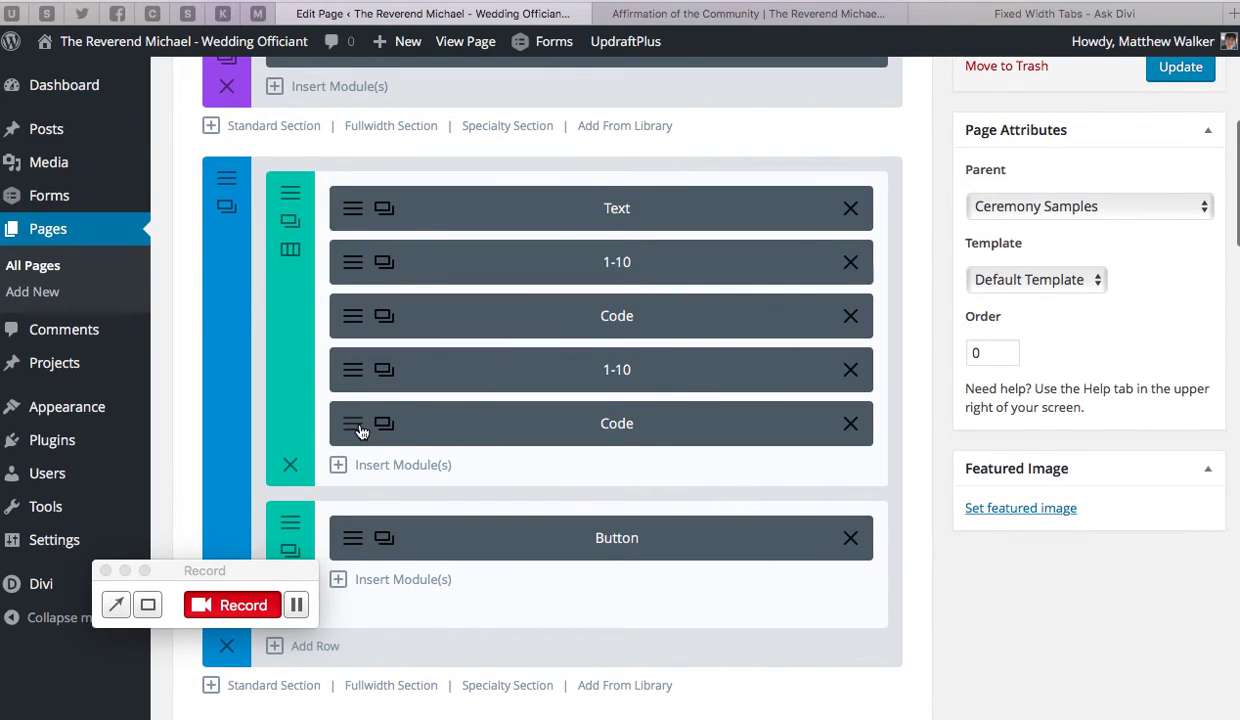
- Set both lookup indexes in the lower Code module to [1], then compare against the upper module's script
left_click(384, 424)
double_click(431, 326)
type("1")
double_click(812, 345)
type("1")
left_click(838, 628)
left_click(355, 316)
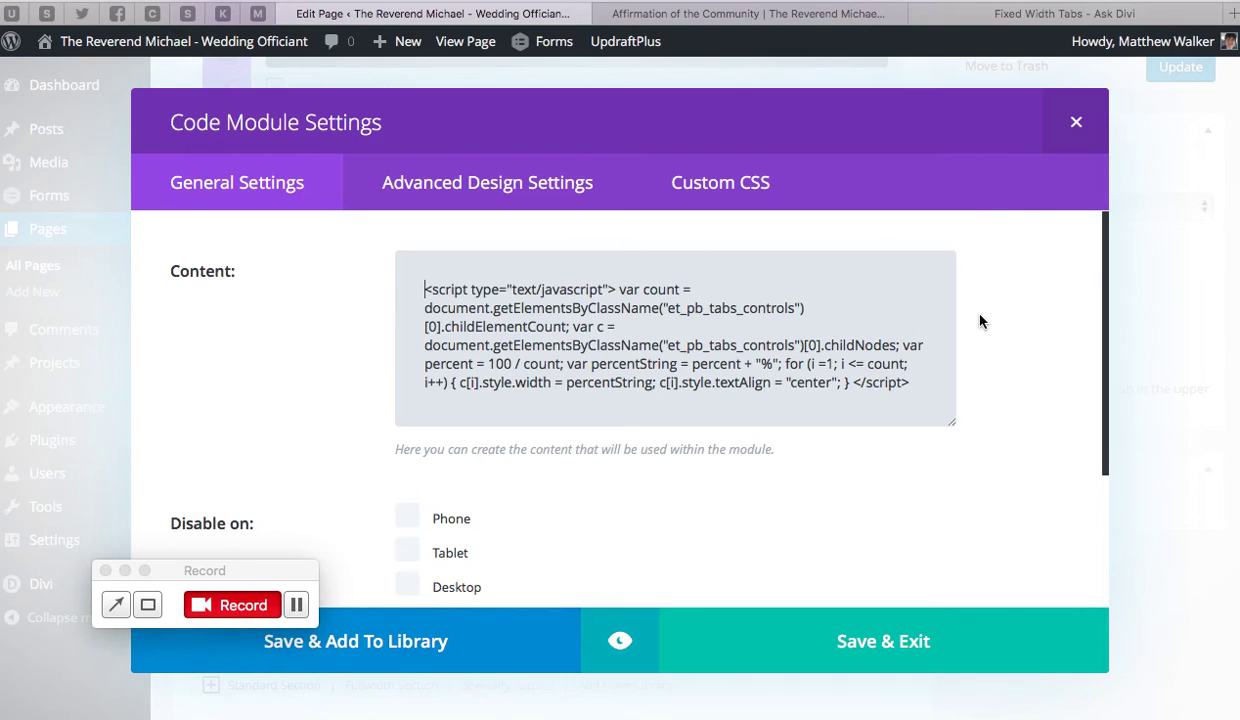
left_click(1075, 122)
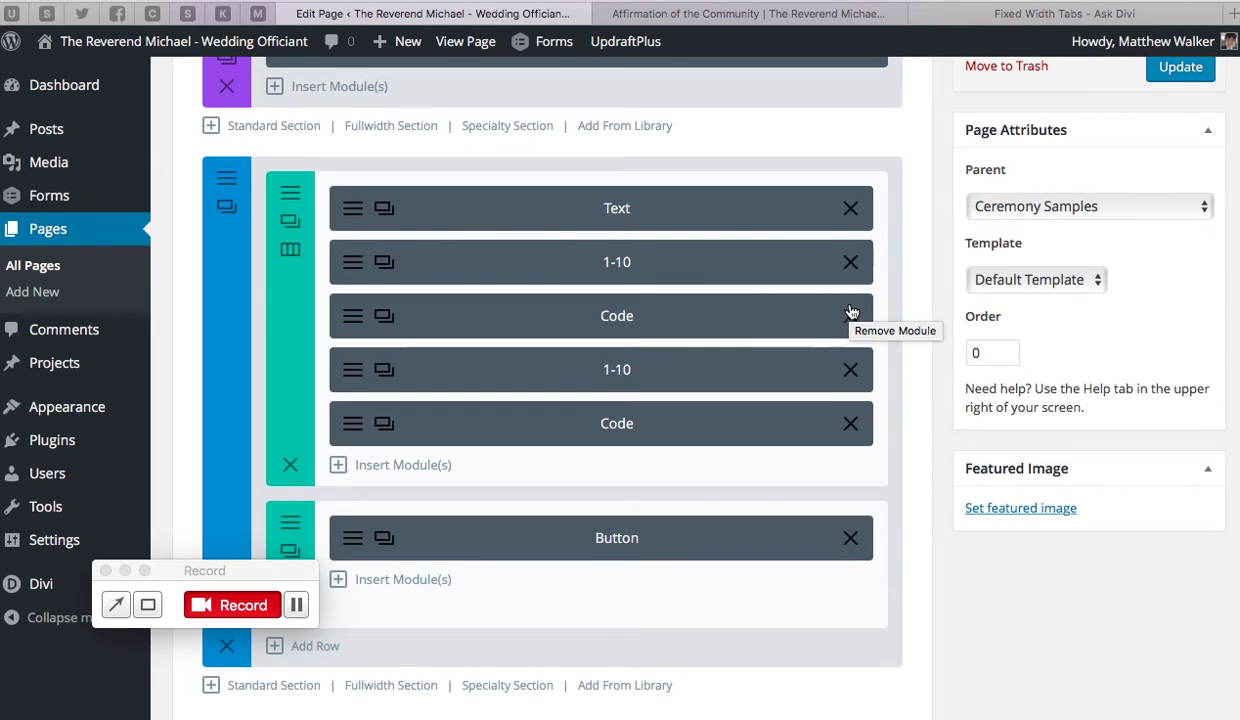
left_click(822, 15)
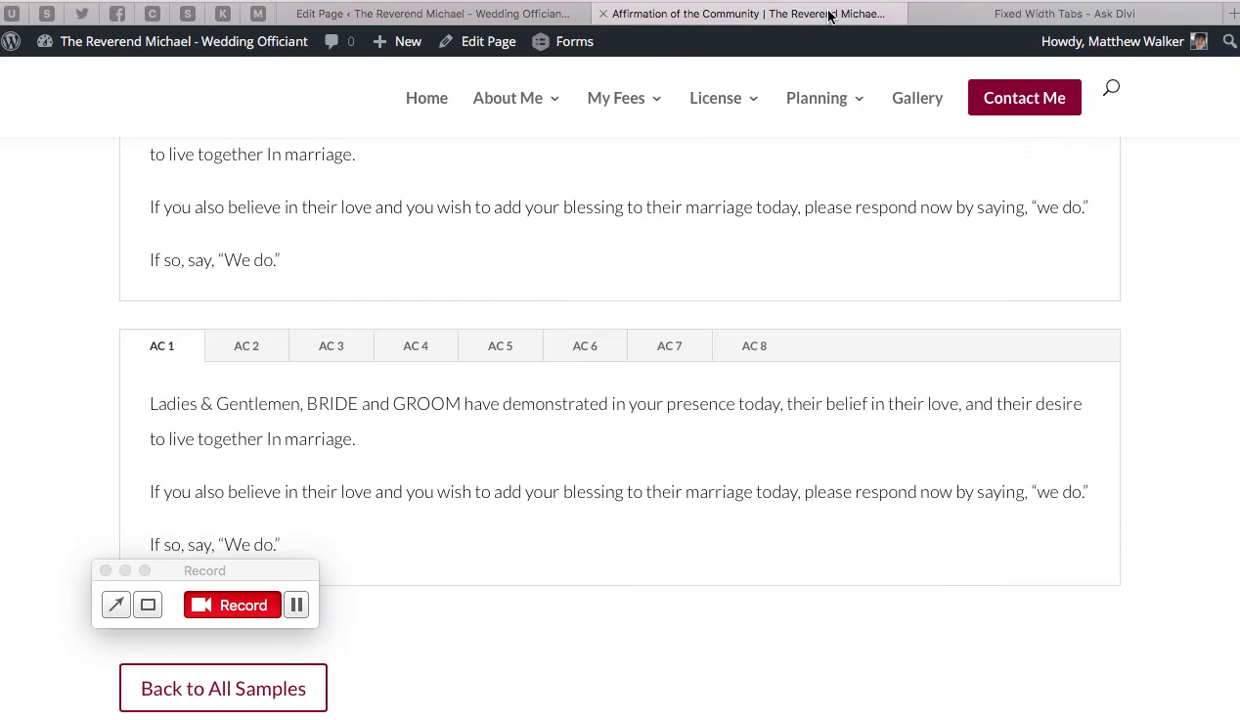
left_click(995, 15)
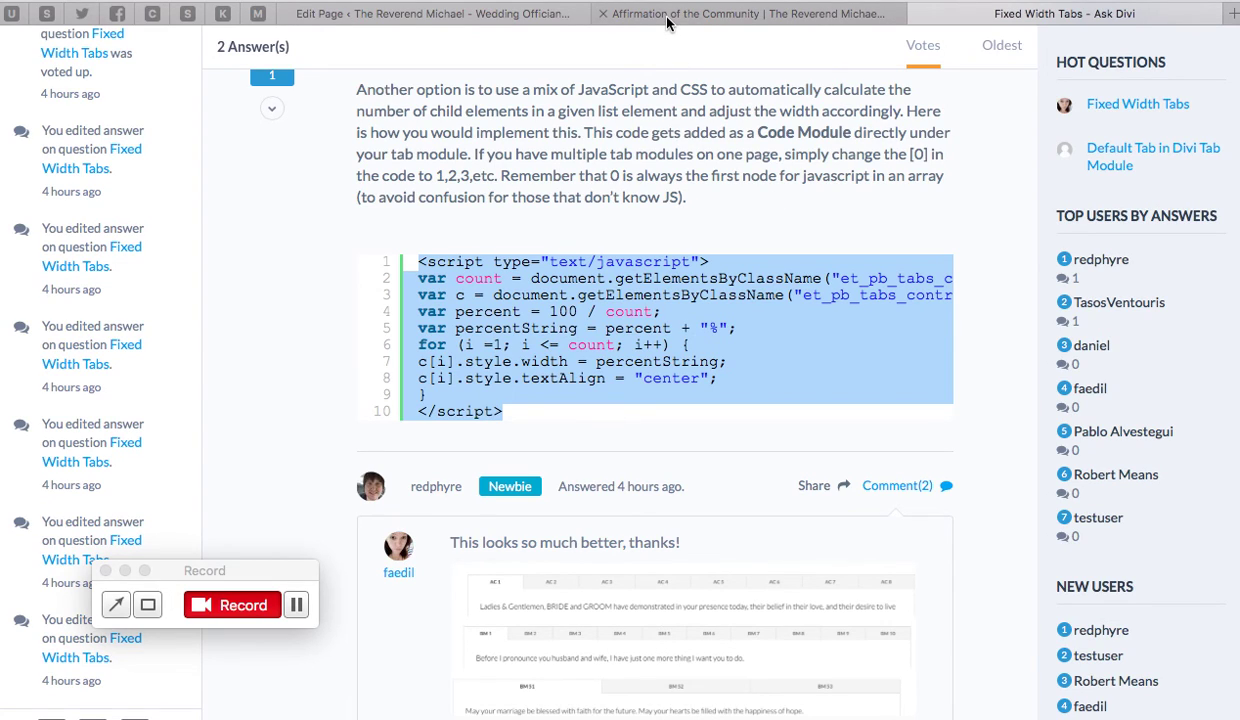
left_click(545, 15)
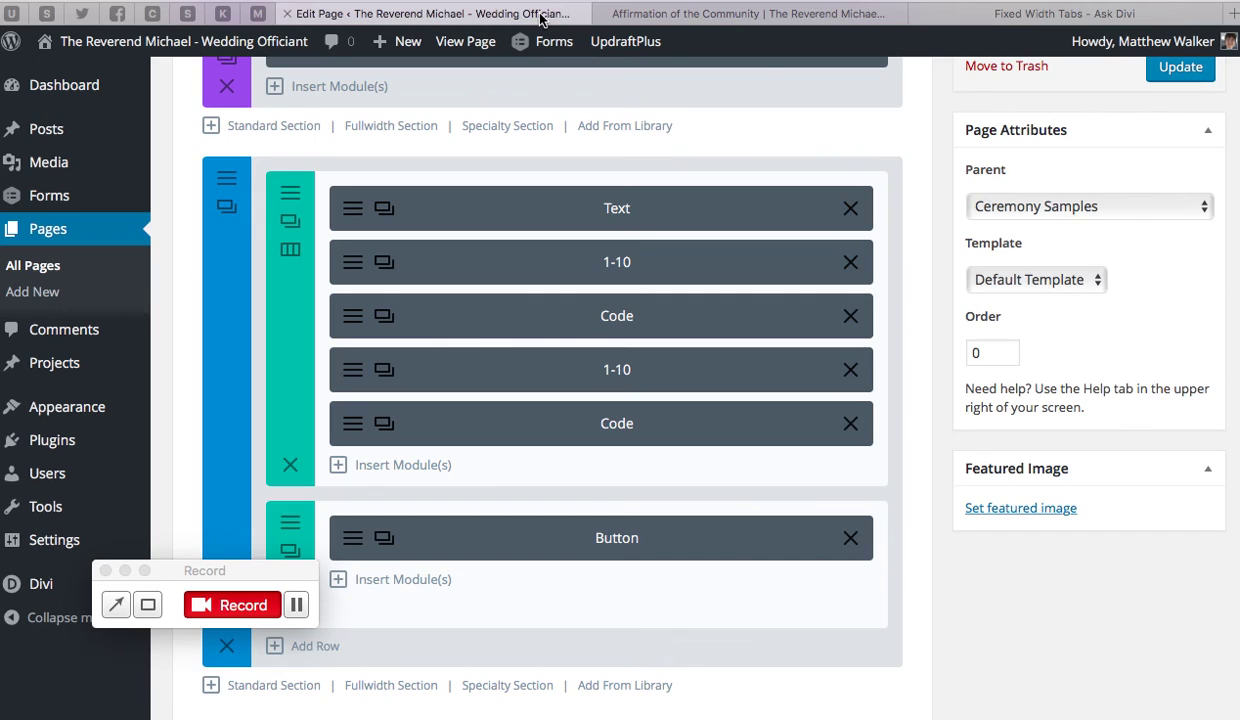